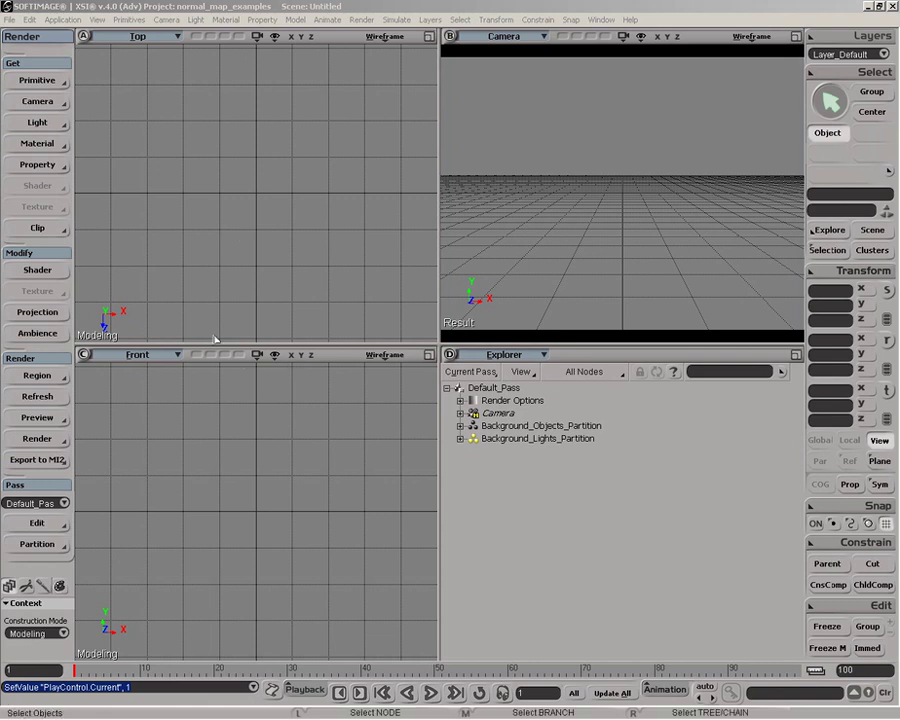
# View the GPU SurfaceFX add-on page and its introduction in a Net View, and restore the Front view
pyautogui.middleClick(140, 354)
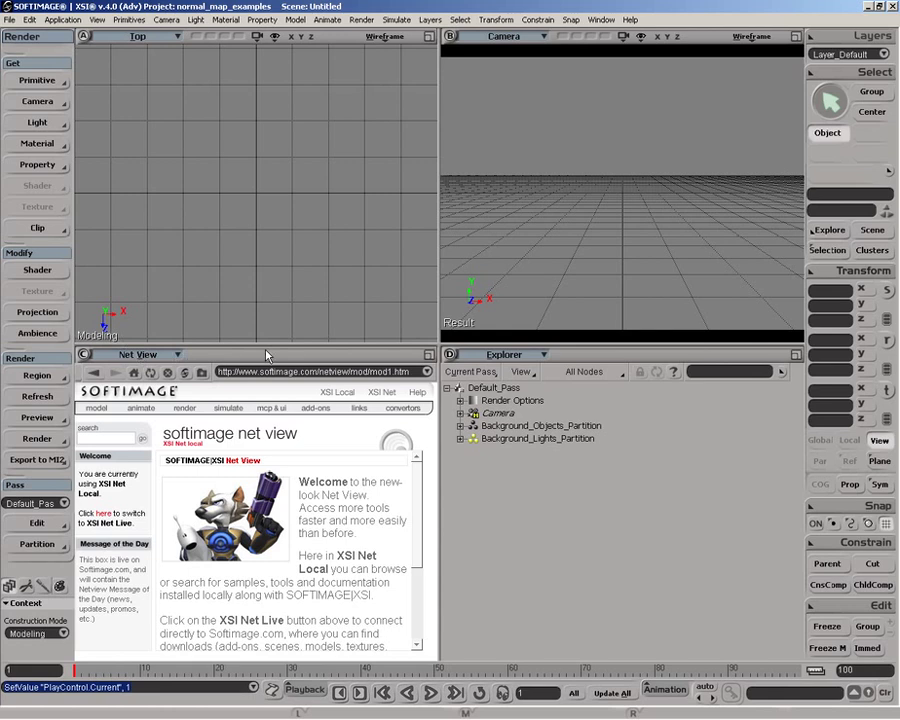
pyautogui.click(317, 409)
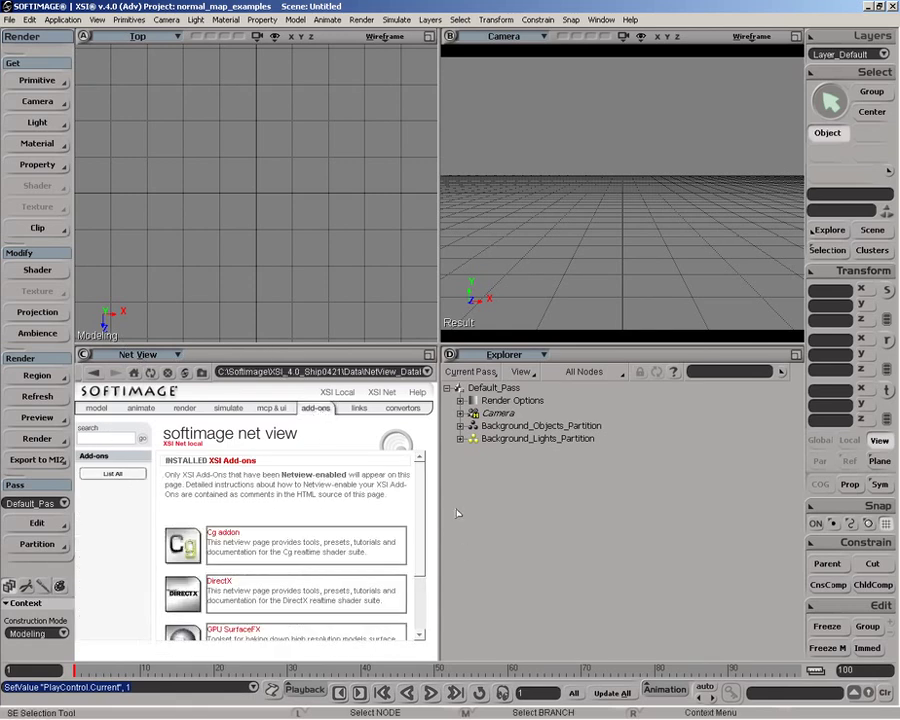
pyautogui.scroll(-2, 416, 470)
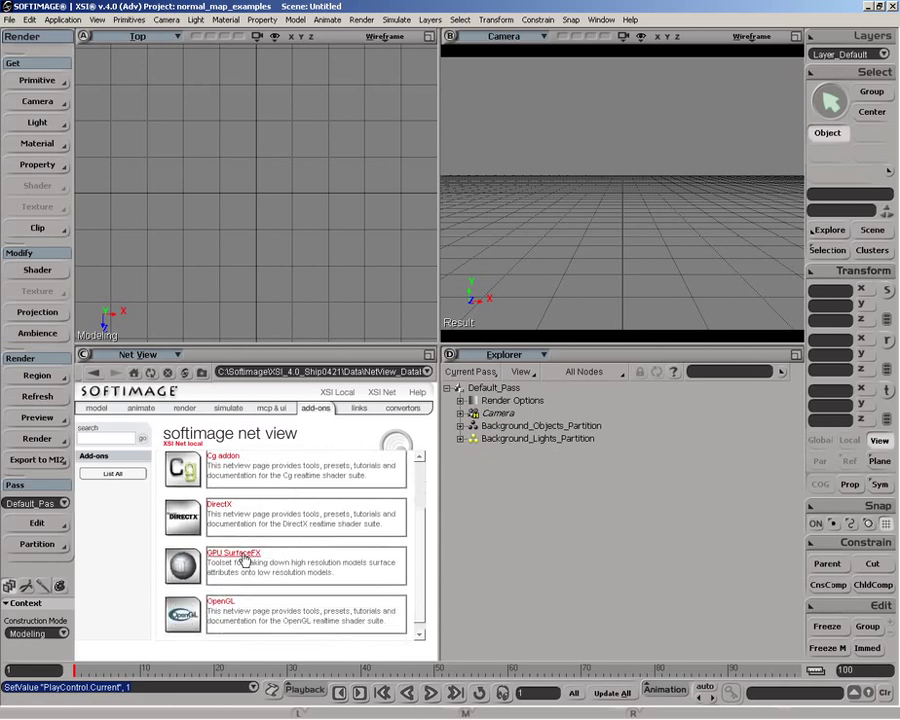
pyautogui.click(244, 558)
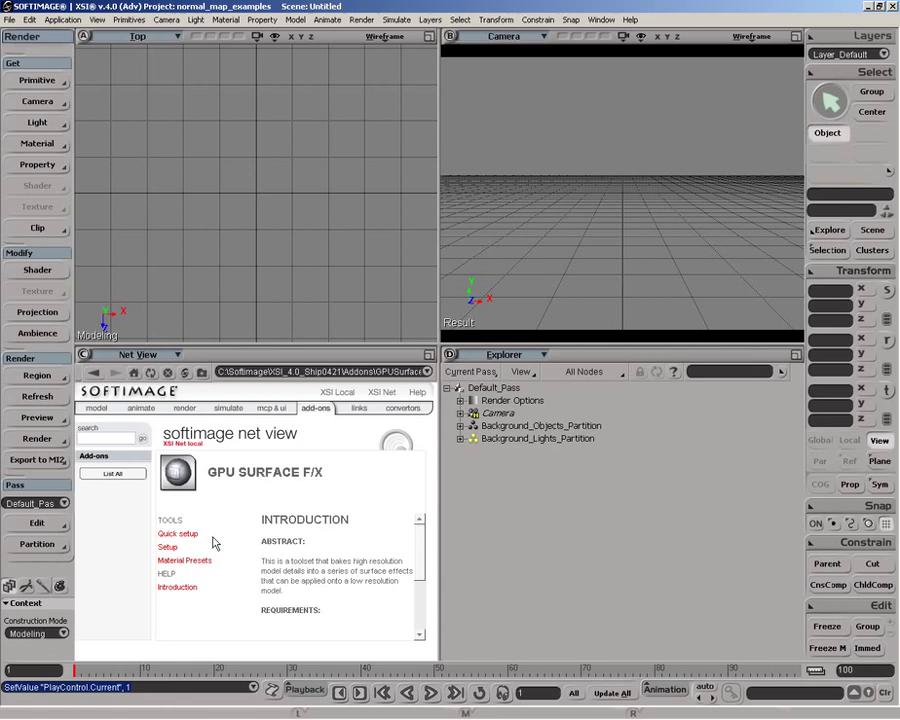
pyautogui.moveTo(421, 562)
pyautogui.mouseDown()
pyautogui.moveTo(424, 580)
pyautogui.moveTo(418, 538)
pyautogui.mouseUp()
pyautogui.middleClick(132, 355)
# Add a man character model from the primitive models to the scene
pyautogui.click(37, 80)
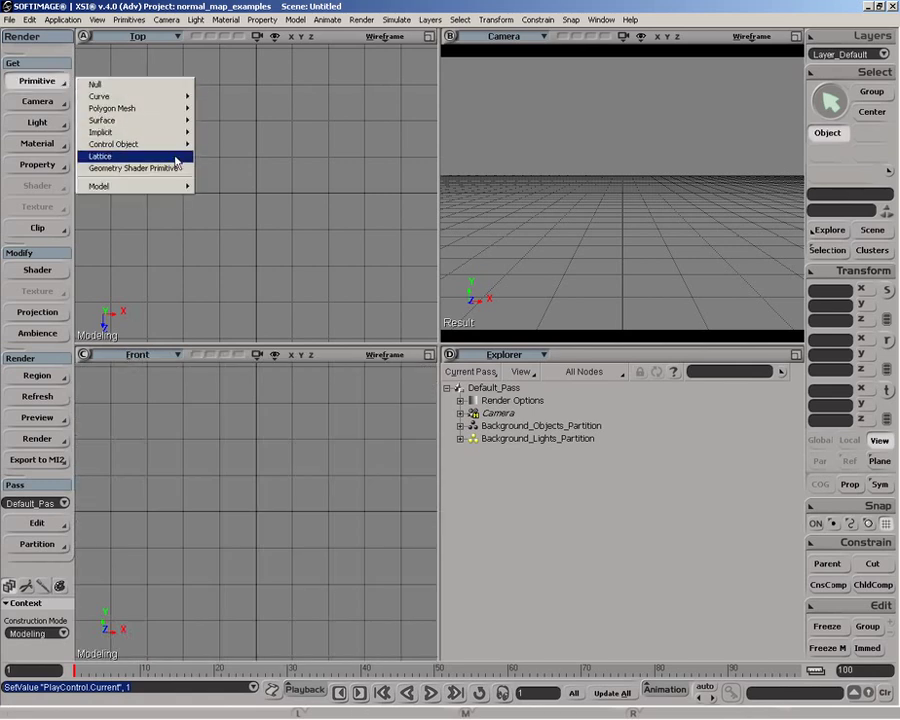
pyautogui.moveTo(100, 186)
pyautogui.click(270, 415)
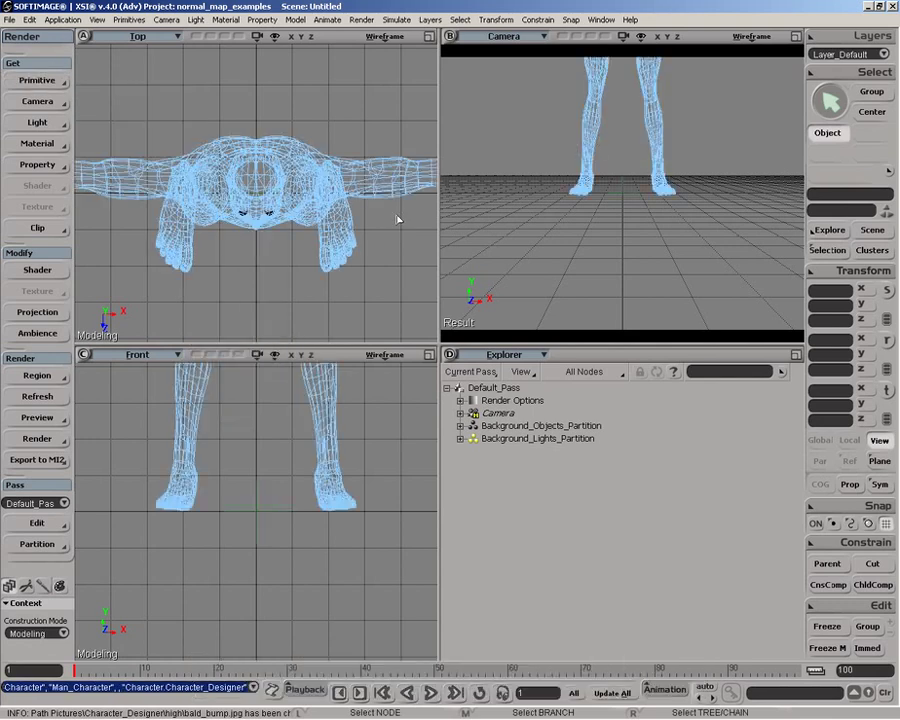
# Select the man character's body mesh, freeze its operator stack and freeze its modeling operators
pyautogui.click(237, 92)
pyautogui.press('space')
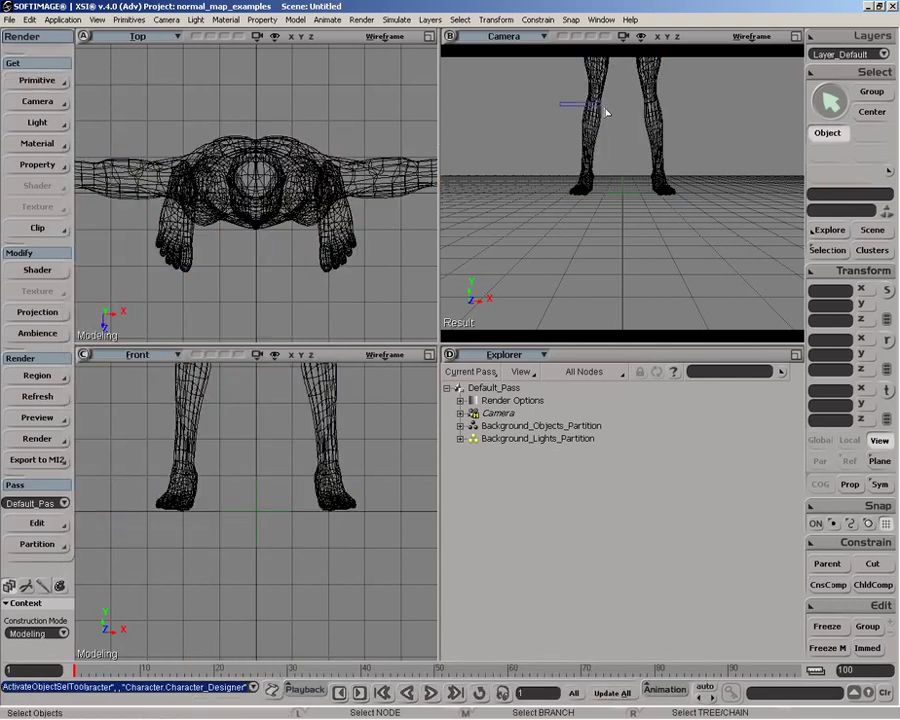
pyautogui.click(603, 112)
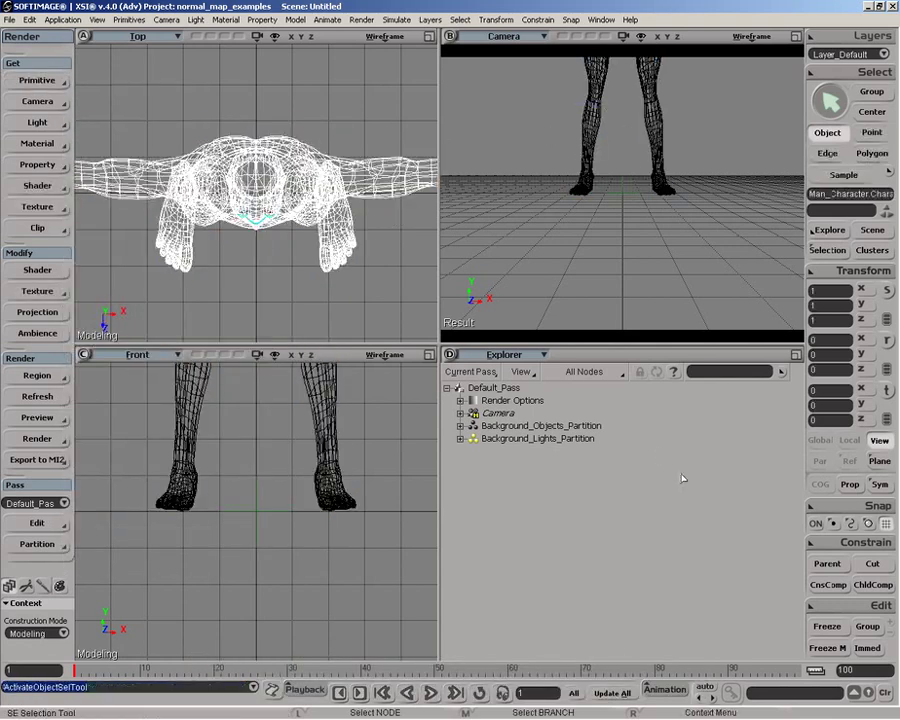
pyautogui.click(819, 626)
pyautogui.click(821, 650)
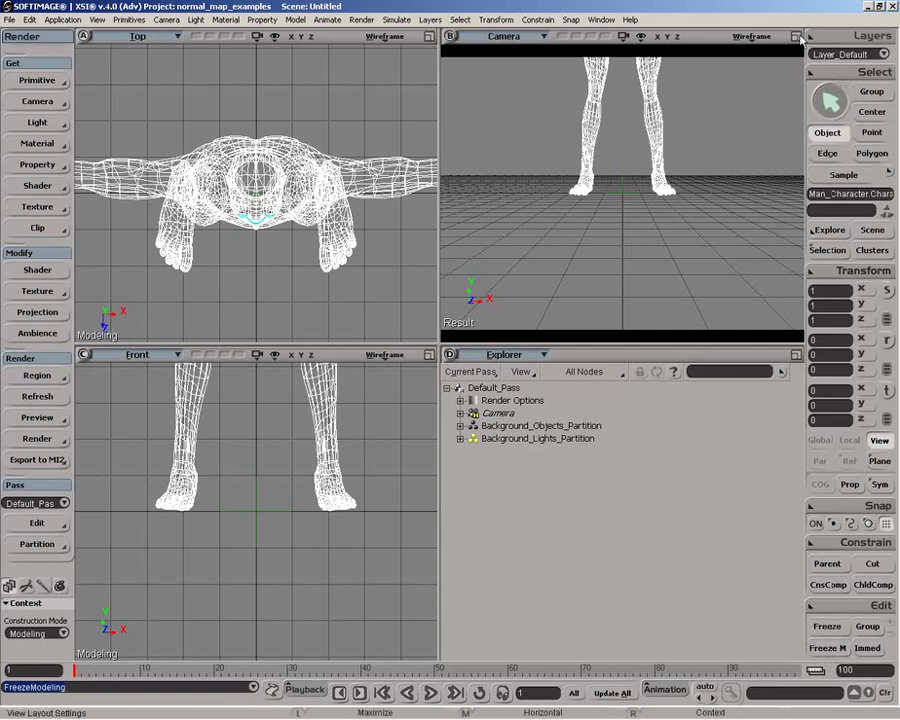
# Maximize the Camera view framed on the character and open the Render Tree of its material below the upper body
pyautogui.click(796, 36)
pyautogui.press('f')
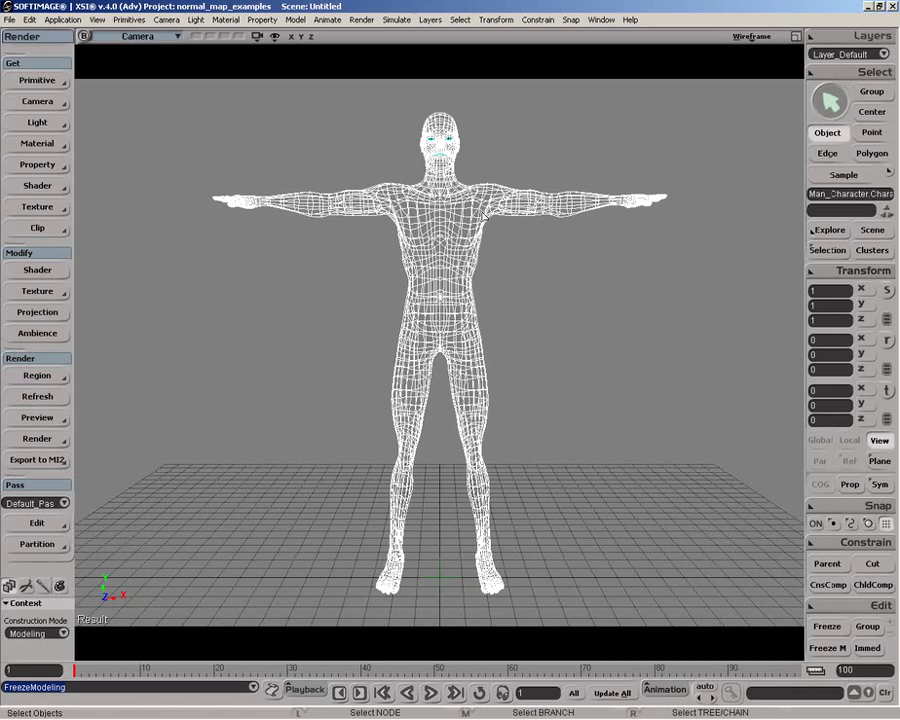
pyautogui.press('7')
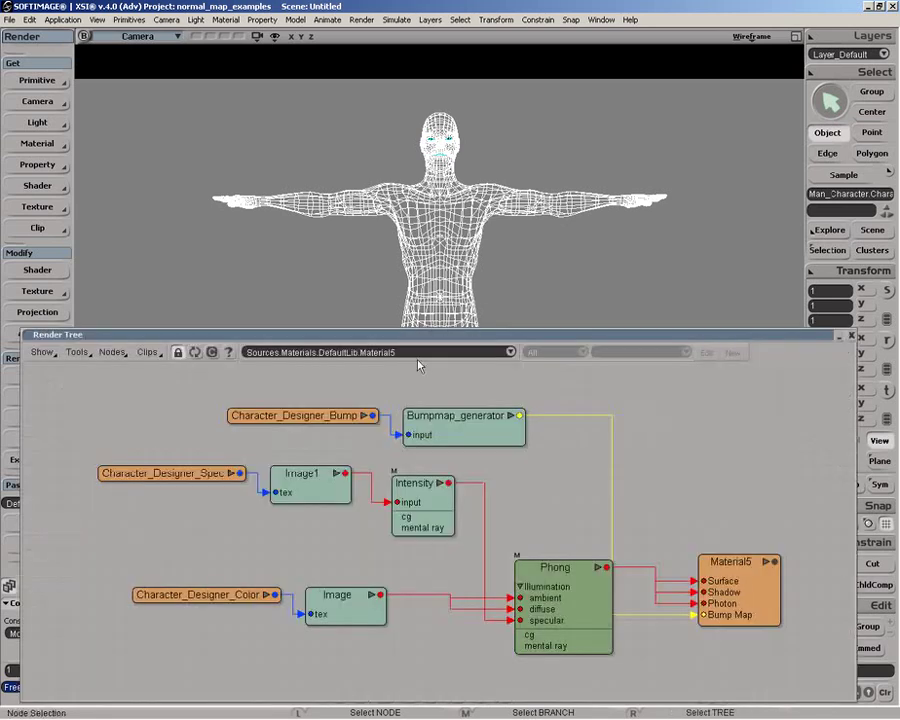
pyautogui.moveTo(422, 337)
pyautogui.mouseDown()
pyautogui.moveTo(435, 307)
pyautogui.moveTo(432, 395)
pyautogui.moveTo(425, 349)
pyautogui.mouseUp()
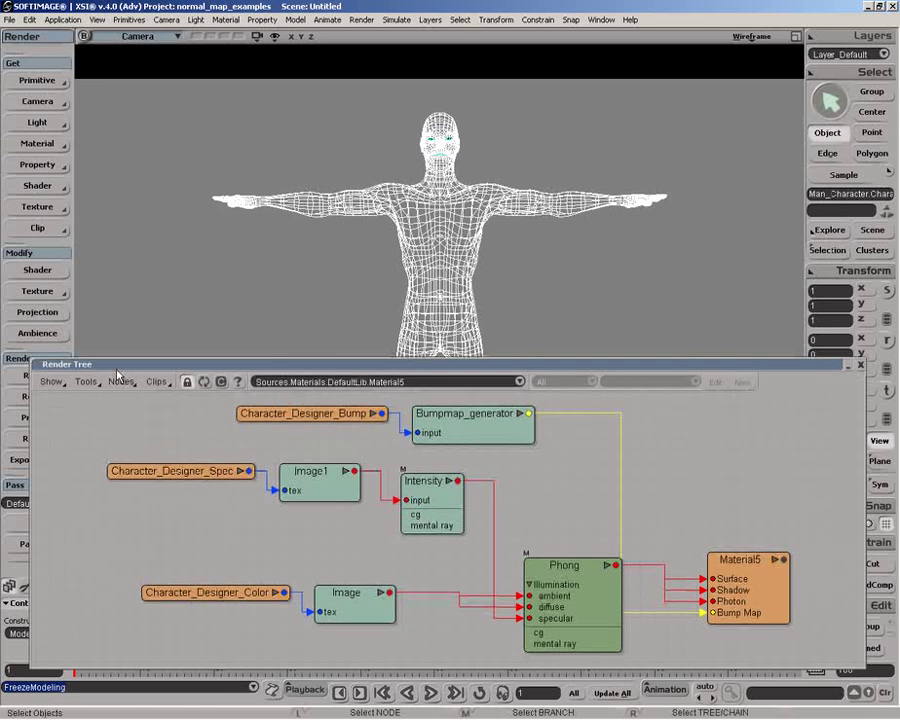
# Add a Vector state node in the free area before the bump nodes and set its State Parameter to Normal Vector
pyautogui.click(121, 381)
pyautogui.moveTo(150, 308)
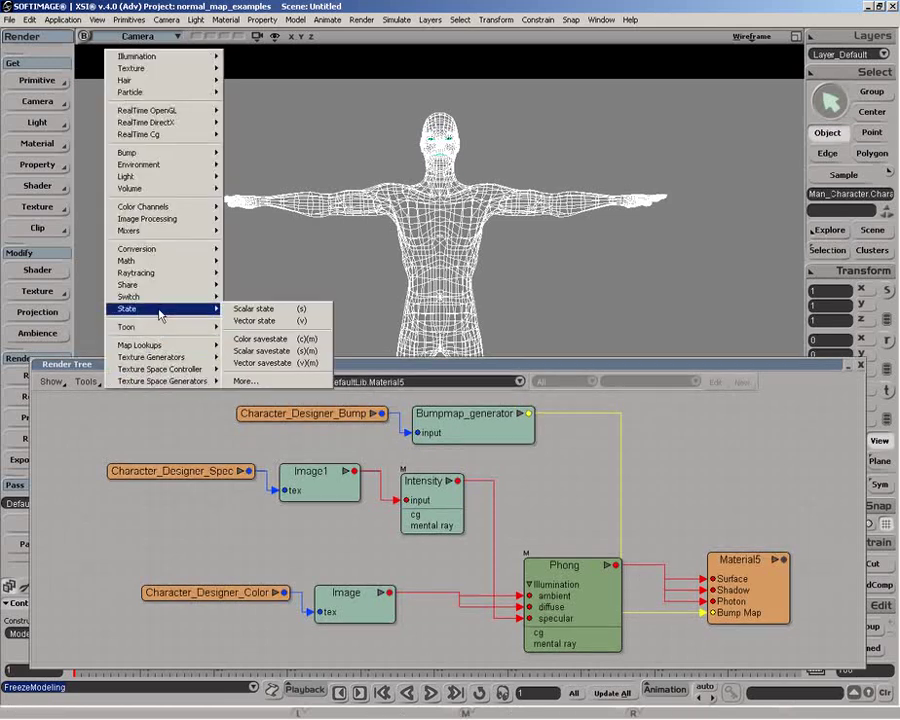
pyautogui.click(195, 319)
pyautogui.moveTo(421, 411); pyautogui.dragTo(127, 415)
pyautogui.doubleClick(129, 415)
pyautogui.click(231, 214)
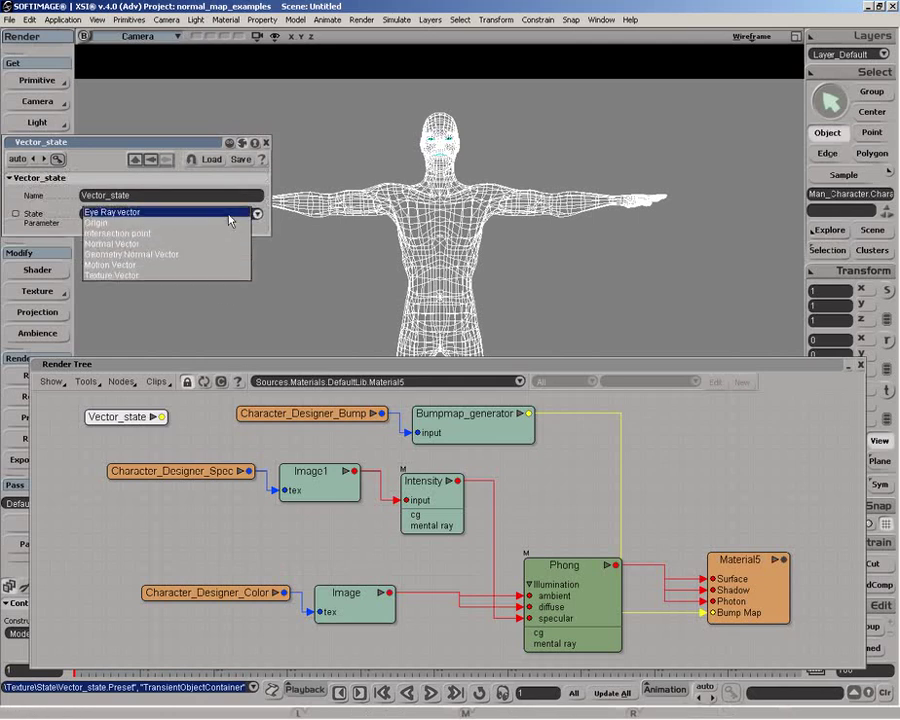
pyautogui.click(148, 243)
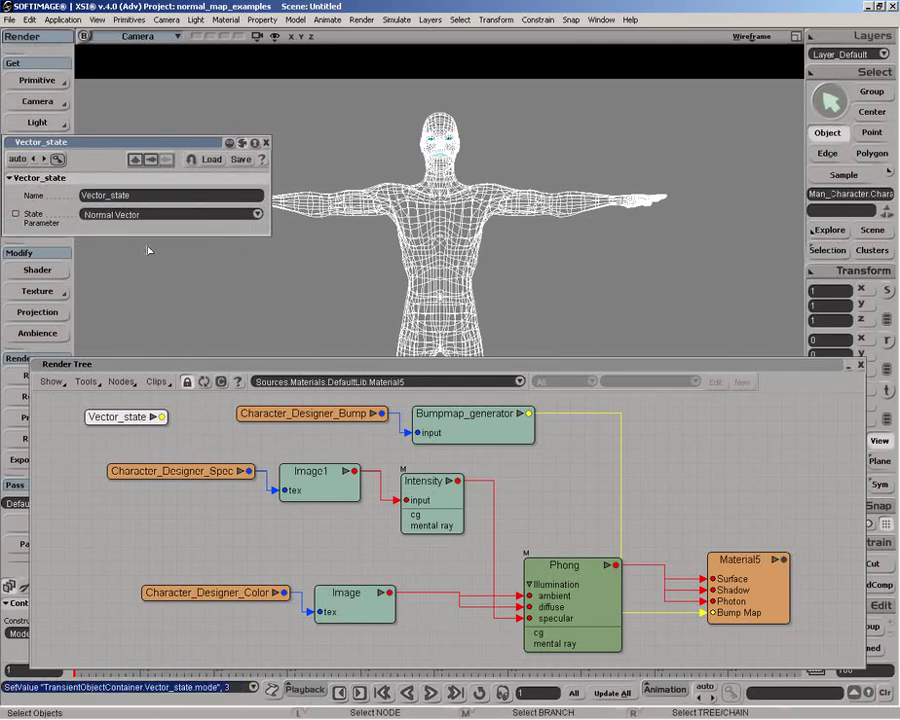
pyautogui.click(266, 143)
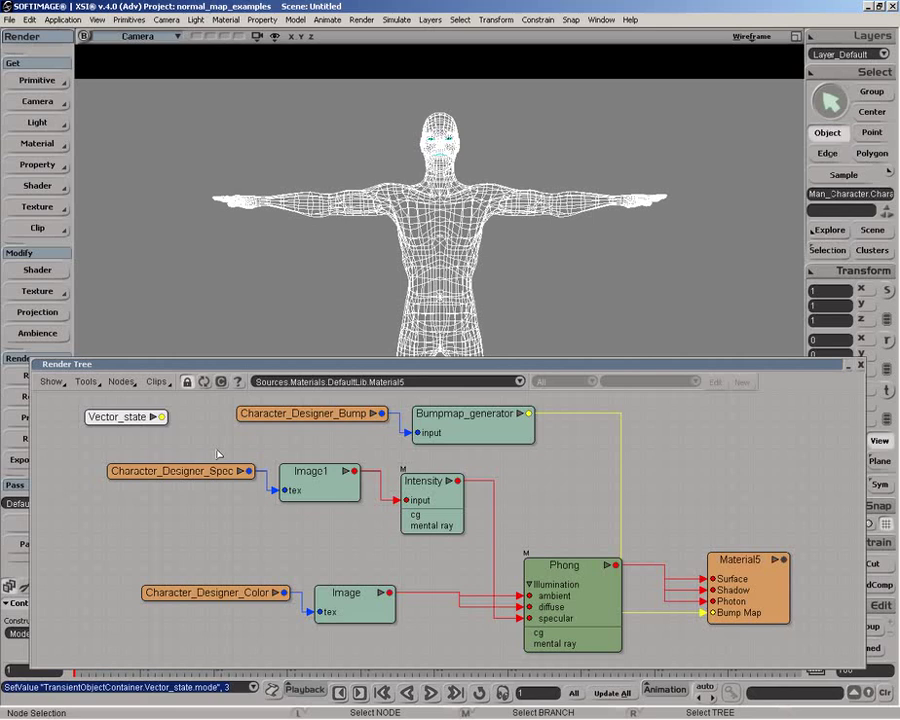
# Rearrange the specular, intensity and bump nodes lower in the render tree to clear space around the Vector_state node
pyautogui.moveTo(180, 470); pyautogui.dragTo(135, 547)
pyautogui.click(318, 488)
pyautogui.moveTo(318, 488); pyautogui.dragTo(293, 581)
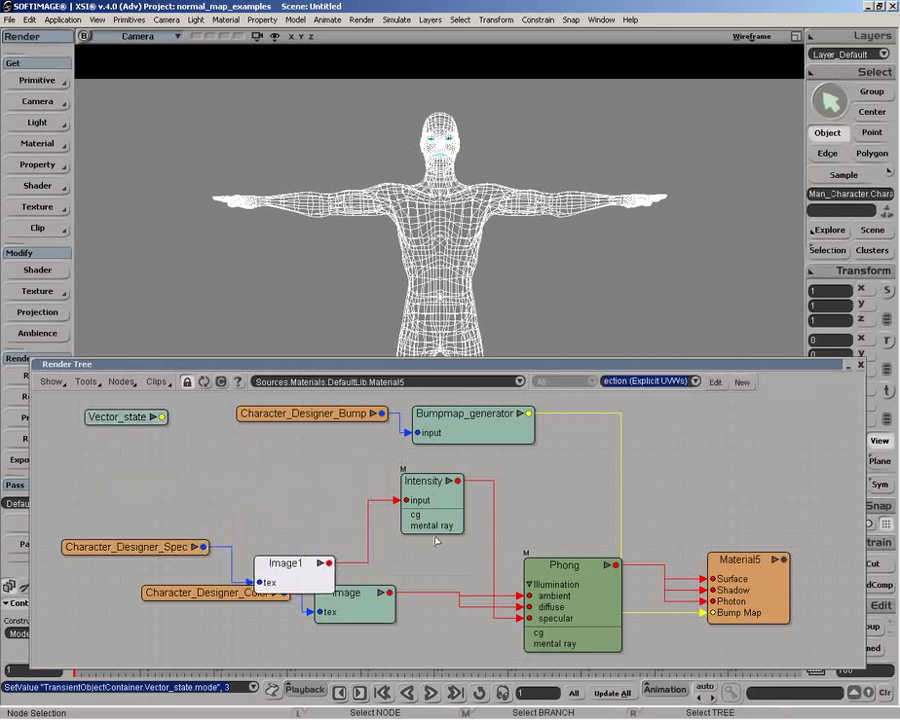
pyautogui.moveTo(435, 504); pyautogui.dragTo(446, 573)
pyautogui.moveTo(448, 423); pyautogui.dragTo(443, 492)
pyautogui.moveTo(322, 412); pyautogui.dragTo(329, 516)
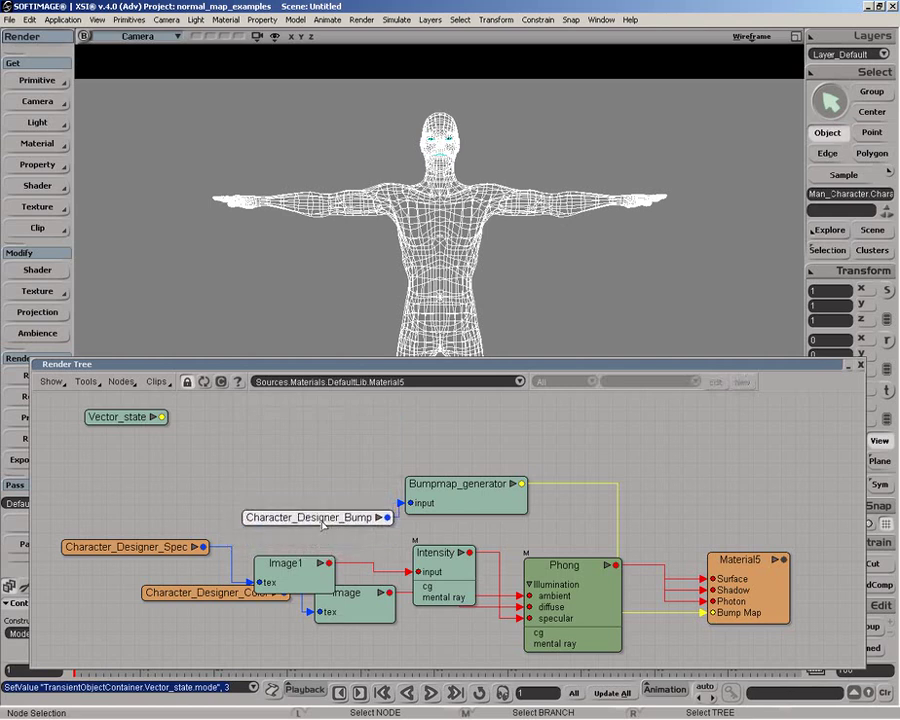
pyautogui.click(143, 420)
pyautogui.moveTo(143, 421); pyautogui.dragTo(152, 439)
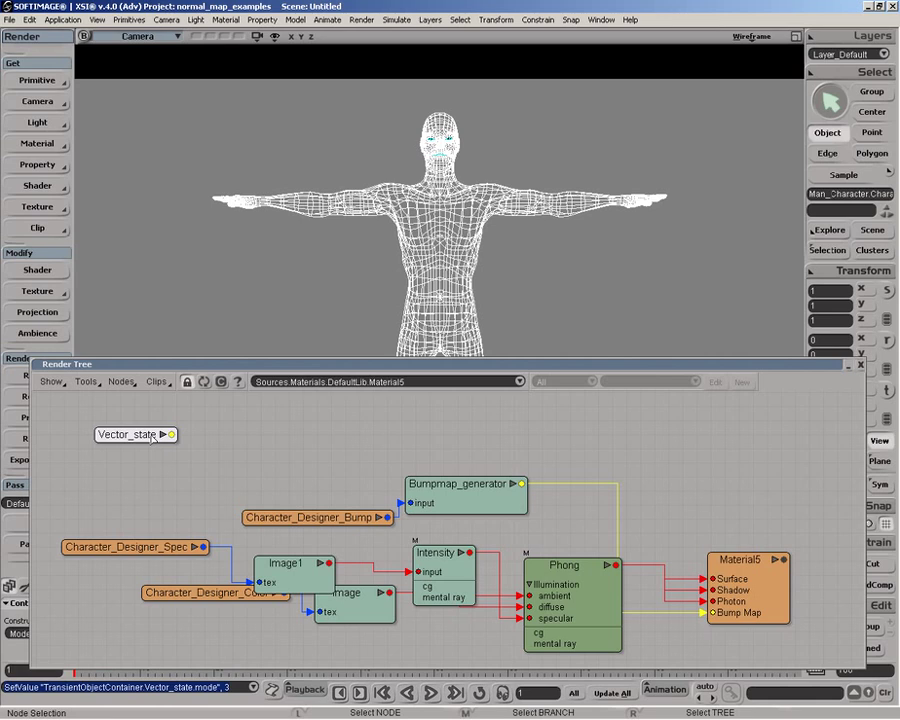
pyautogui.moveTo(152, 438); pyautogui.dragTo(158, 433)
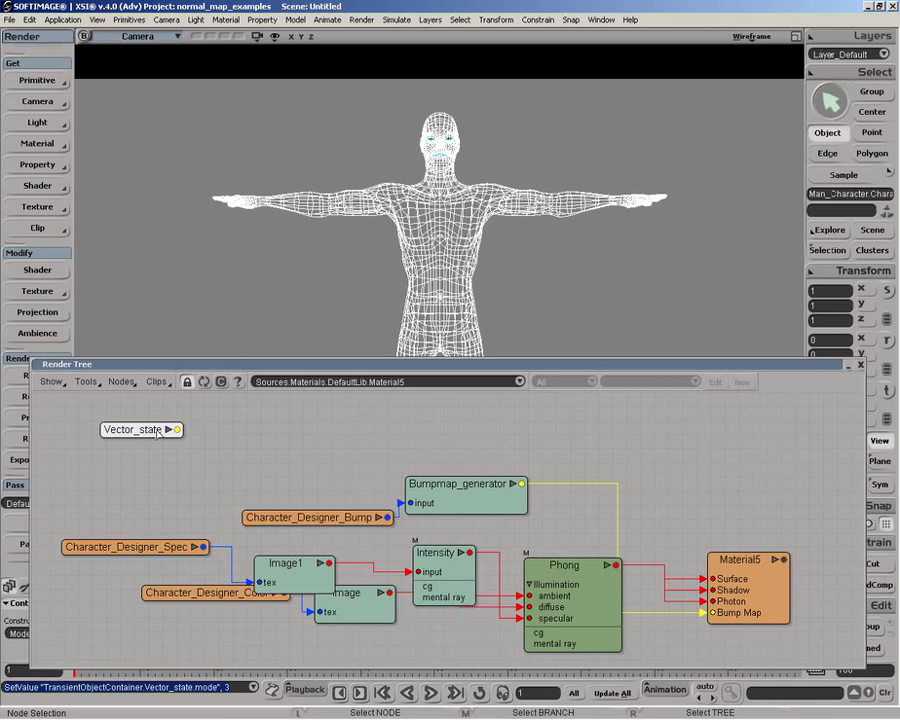
pyautogui.moveTo(156, 431); pyautogui.dragTo(157, 429)
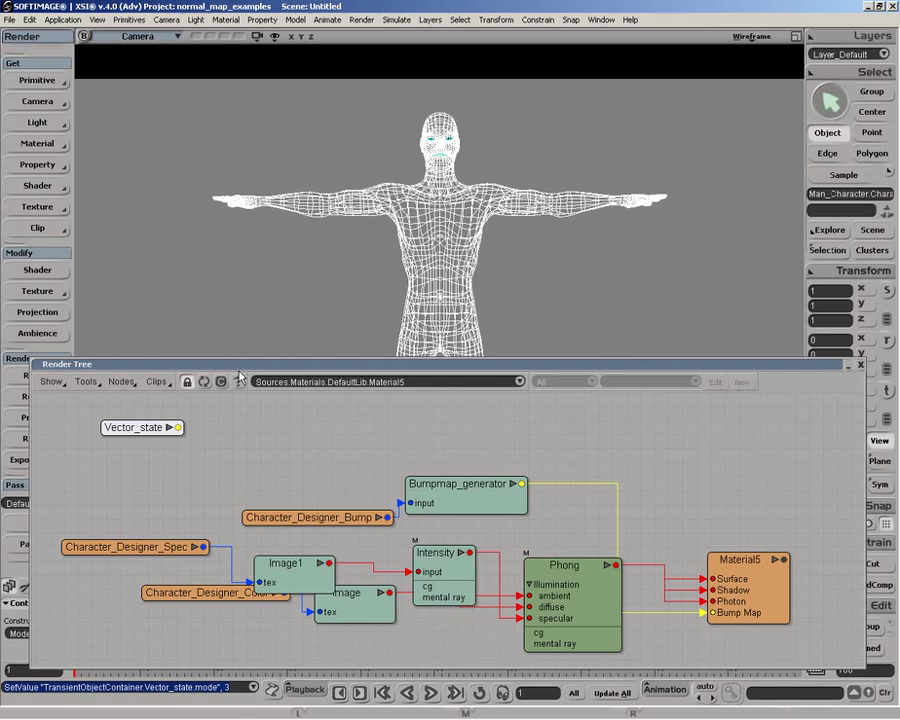
pyautogui.moveTo(242, 366); pyautogui.dragTo(243, 375)
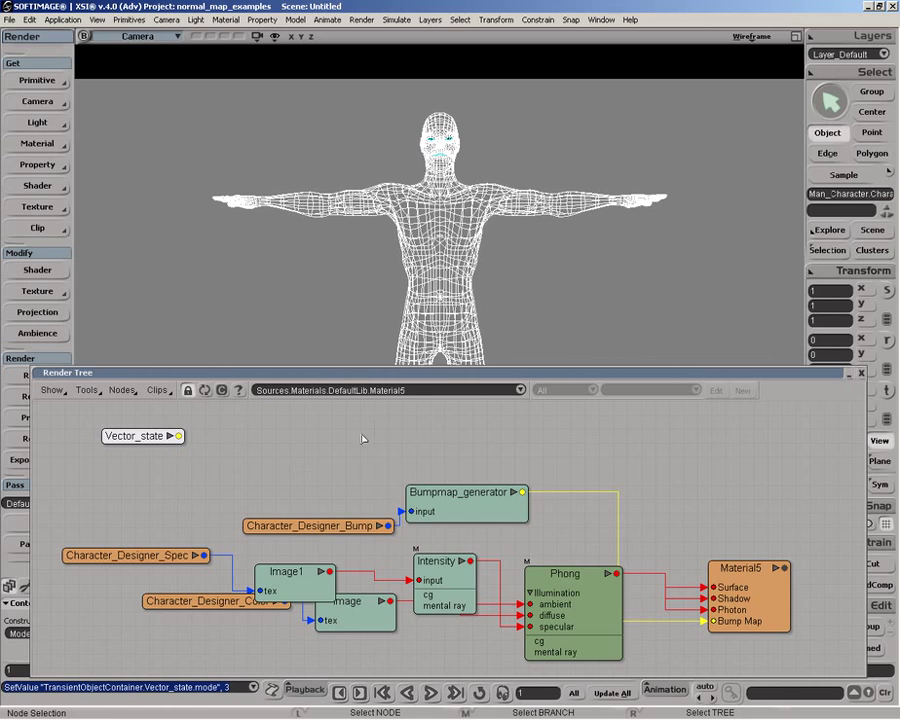
pyautogui.moveTo(165, 436); pyautogui.dragTo(188, 435)
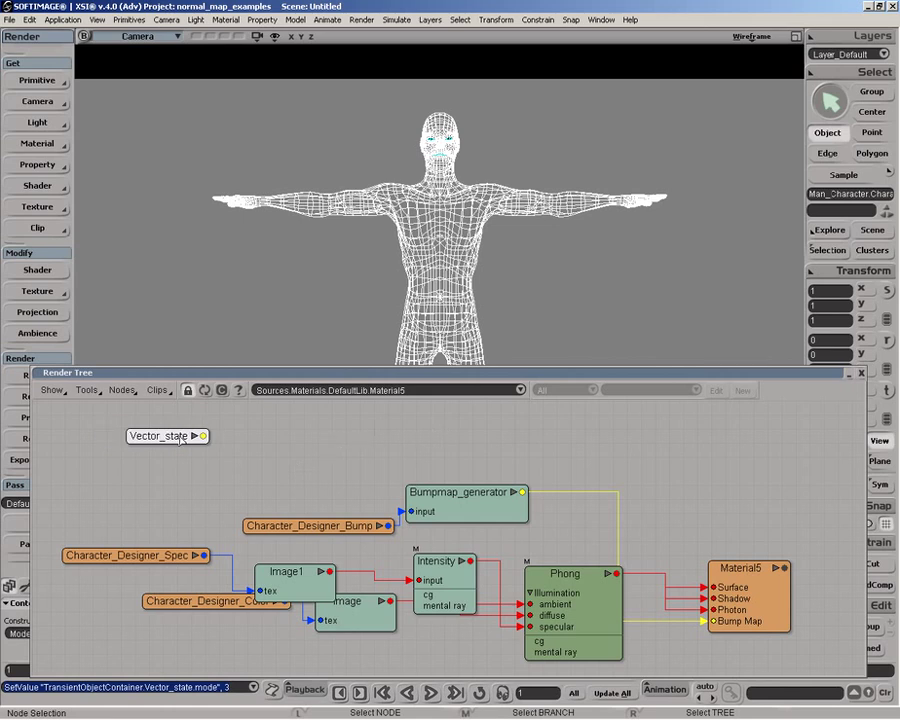
# Add a Vector-Vector math node beside Vector_state and connect Vector_state to its vector_input1
pyautogui.click(124, 391)
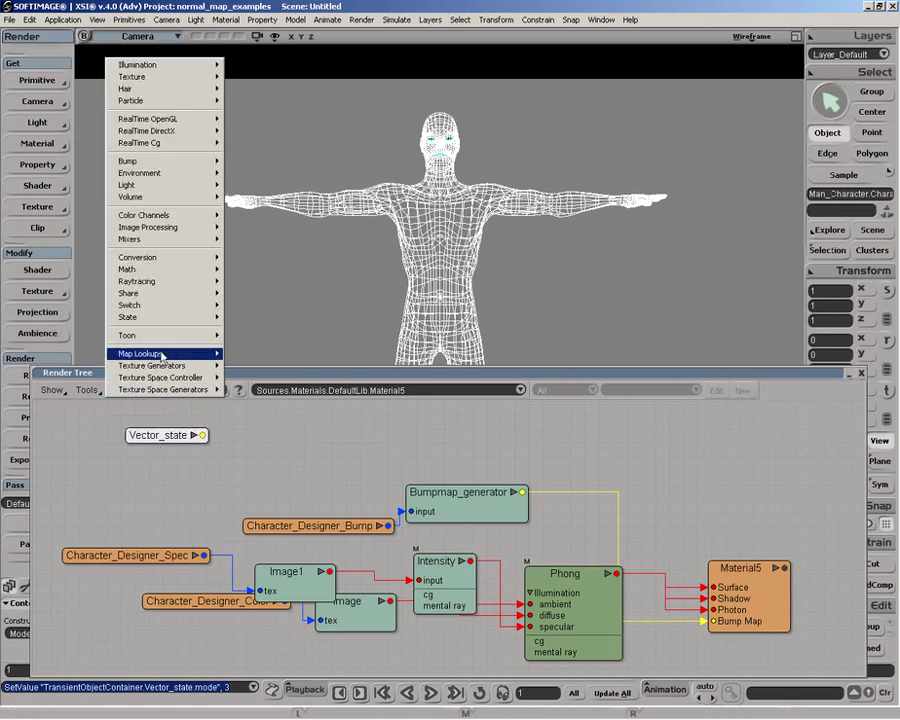
pyautogui.moveTo(214, 268)
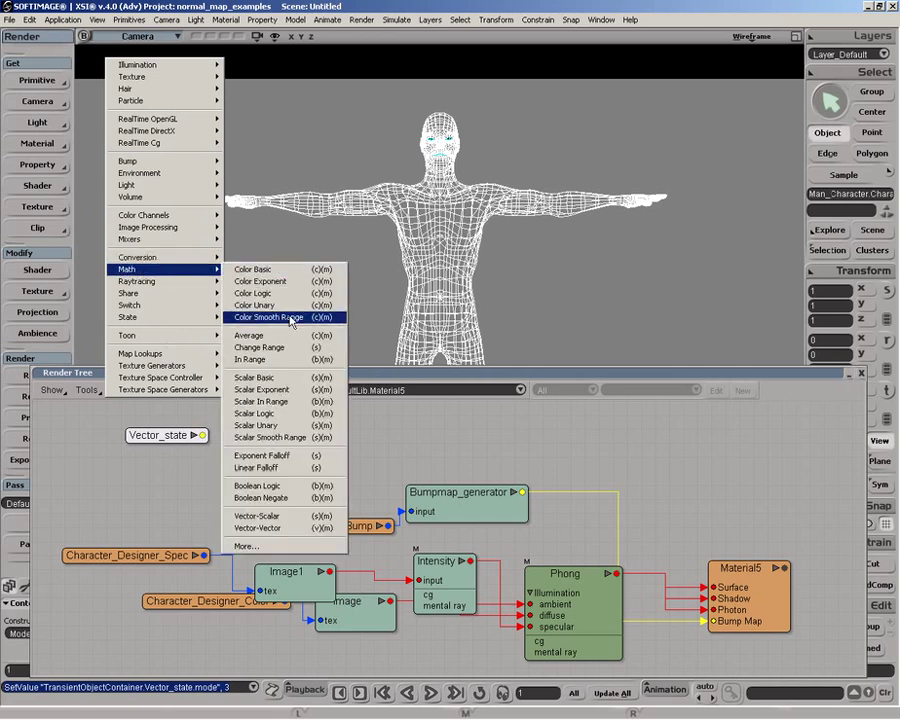
pyautogui.click(288, 527)
pyautogui.moveTo(396, 425); pyautogui.dragTo(278, 442)
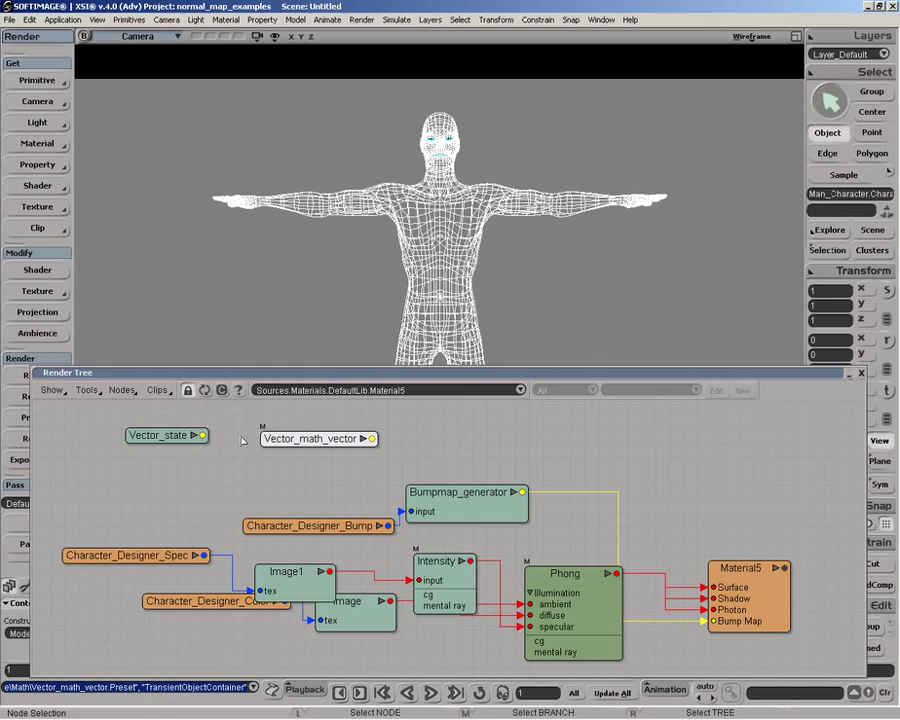
pyautogui.moveTo(203, 436); pyautogui.dragTo(292, 443)
pyautogui.click(320, 432)
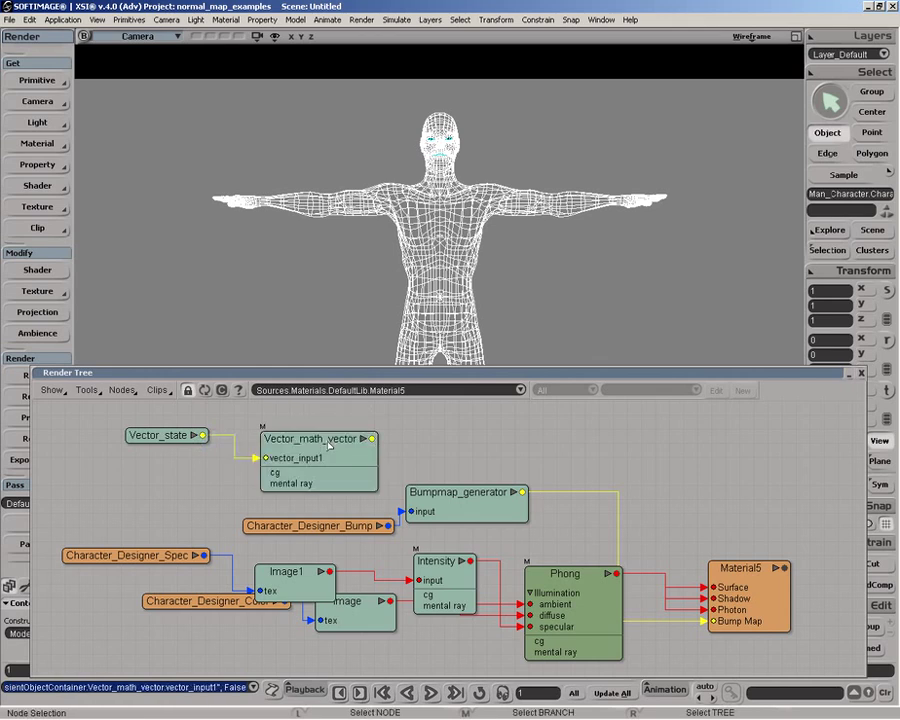
# Set all three Vector Input2 values of Vector_math_vector to 1 and its operation to Vector Input1 + Vector Input2
pyautogui.doubleClick(310, 440)
pyautogui.moveTo(70, 142); pyautogui.dragTo(205, 144)
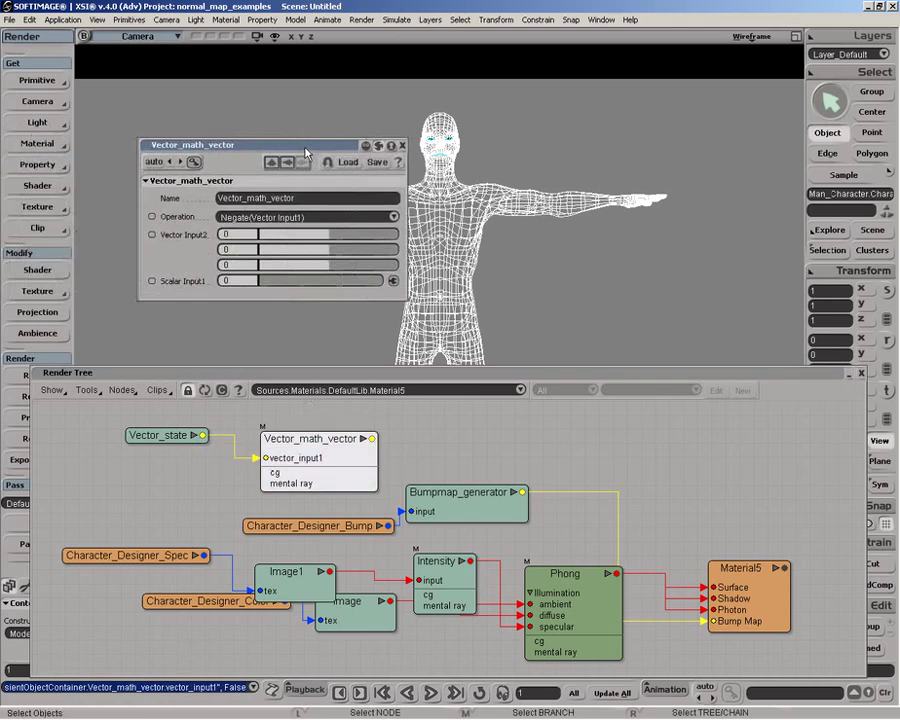
pyautogui.click(243, 232)
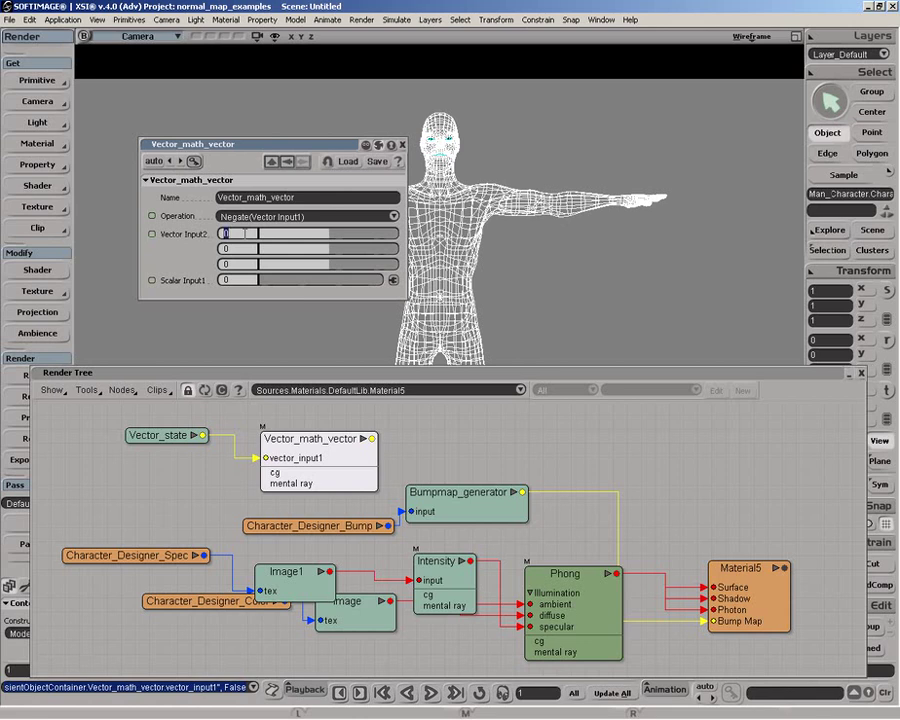
pyautogui.write('1')
pyautogui.click(242, 250)
pyautogui.write('1')
pyautogui.click(236, 264)
pyautogui.write('1')
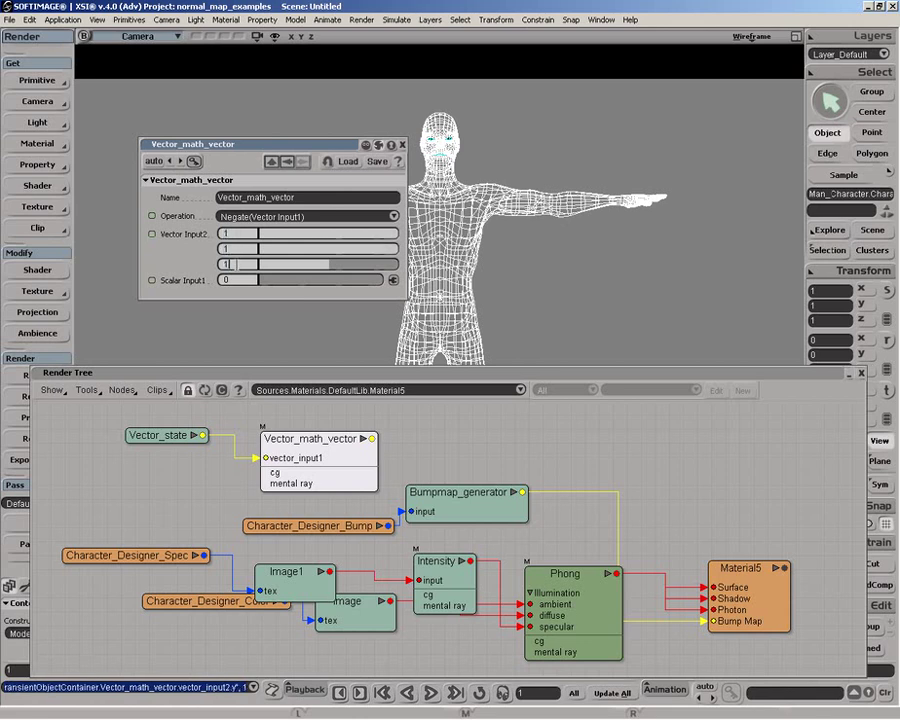
pyautogui.press('Return')
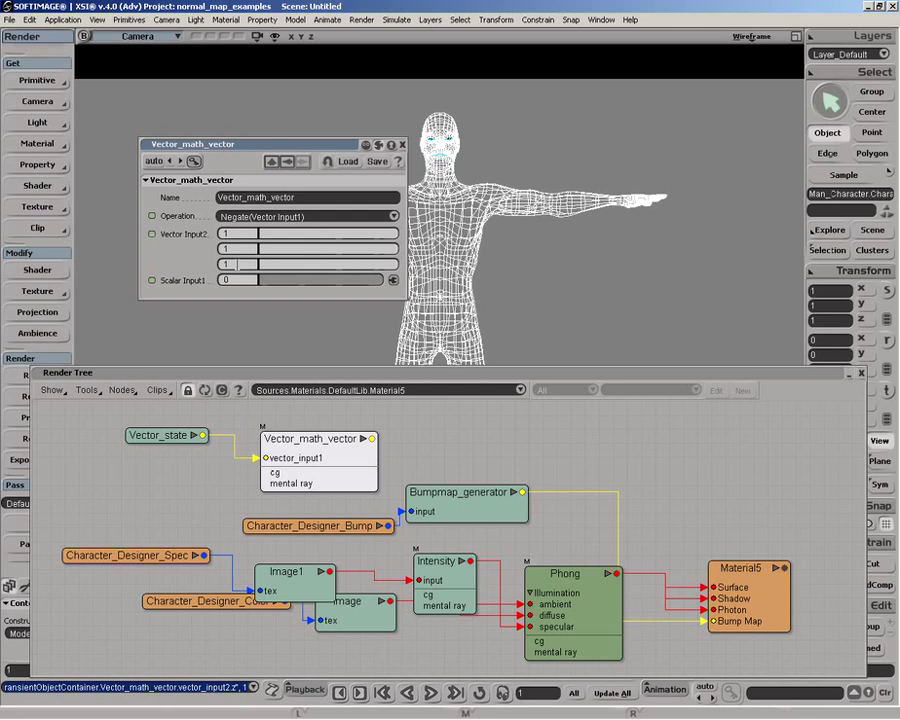
pyautogui.click(274, 215)
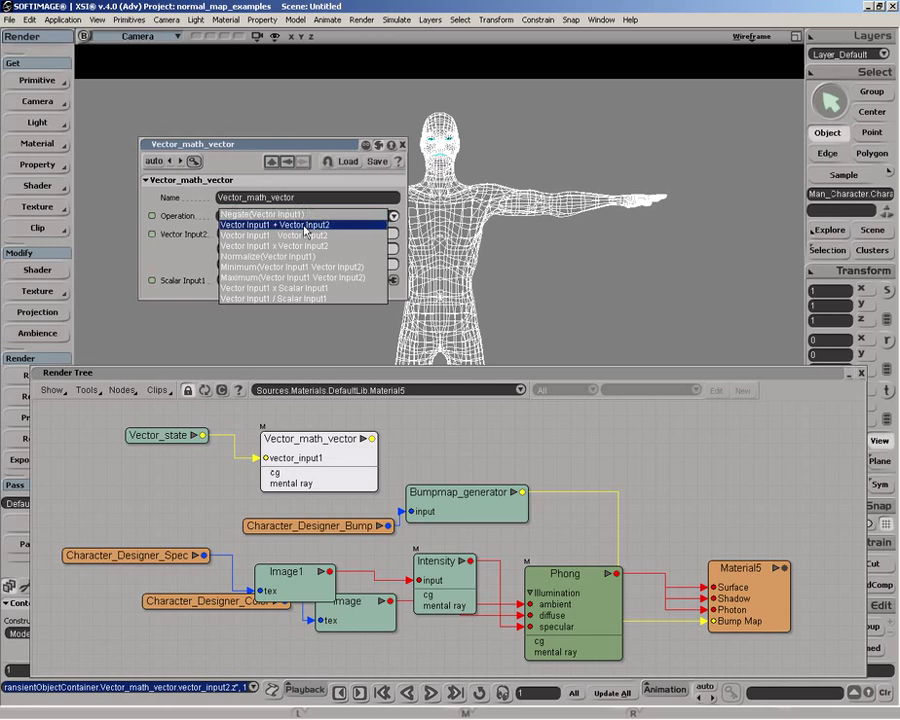
pyautogui.click(305, 228)
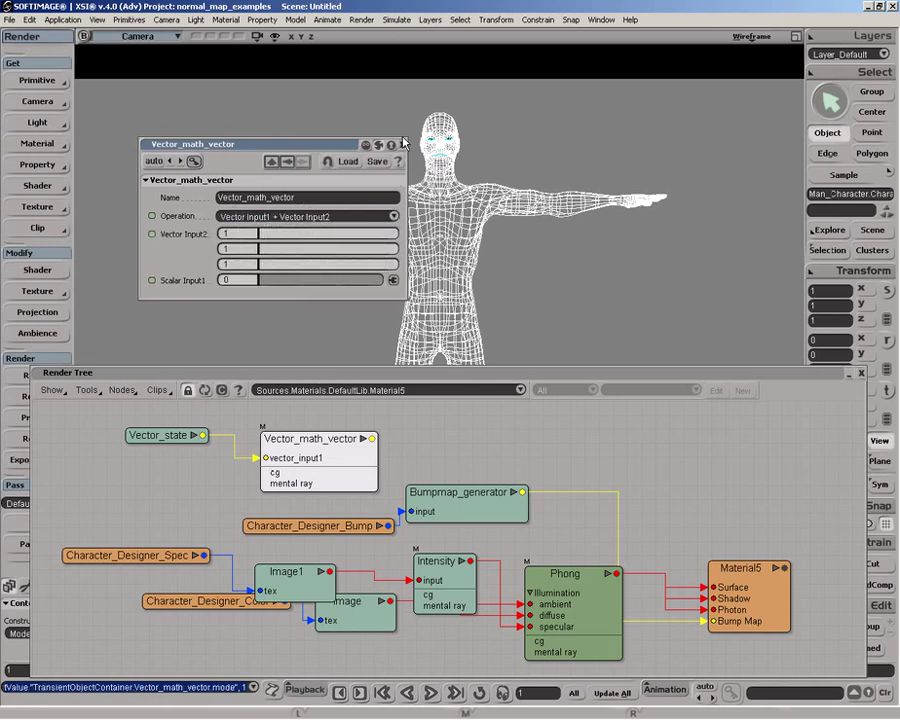
pyautogui.click(402, 145)
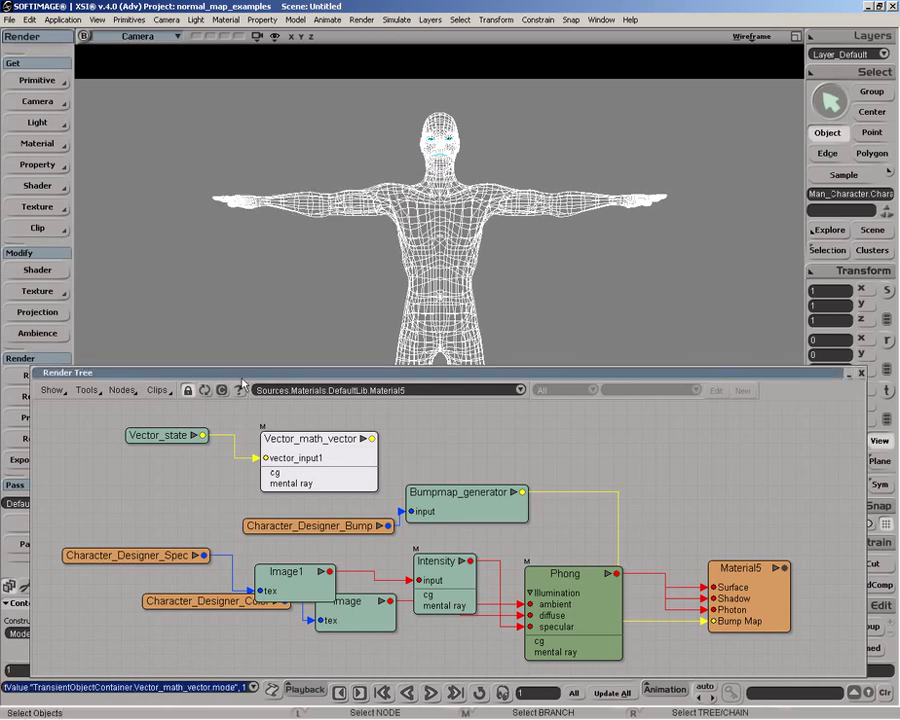
# Add a second Vector-Vector math node beside Vector_math_vector and connect Vector_math_vector to its vector_input1
pyautogui.middleClick(123, 393)
pyautogui.moveTo(404, 420); pyautogui.dragTo(452, 428)
pyautogui.moveTo(370, 439); pyautogui.dragTo(470, 420)
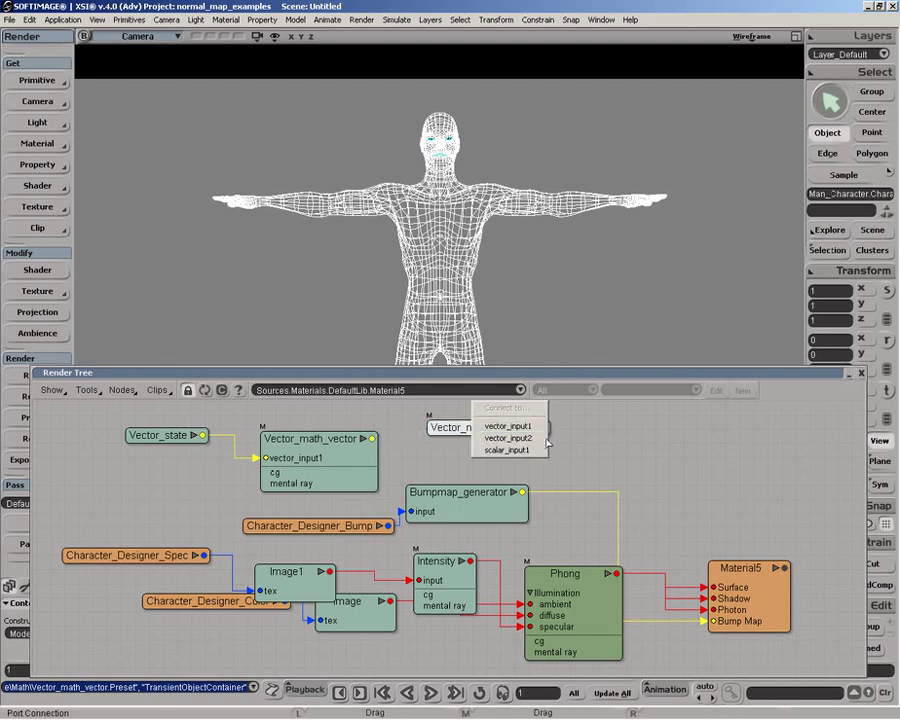
pyautogui.click(505, 415)
# Set Vector_math_vector1's operation to Vector Input1 x Scalar Input1 and its Scalar Input1 to 0.5
pyautogui.doubleClick(527, 434)
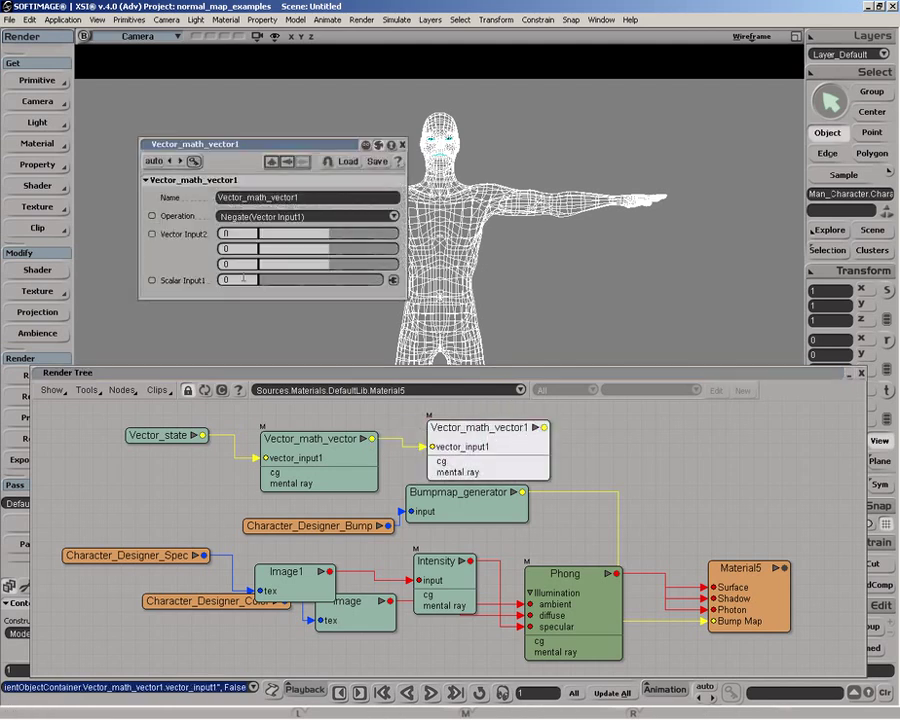
pyautogui.click(300, 216)
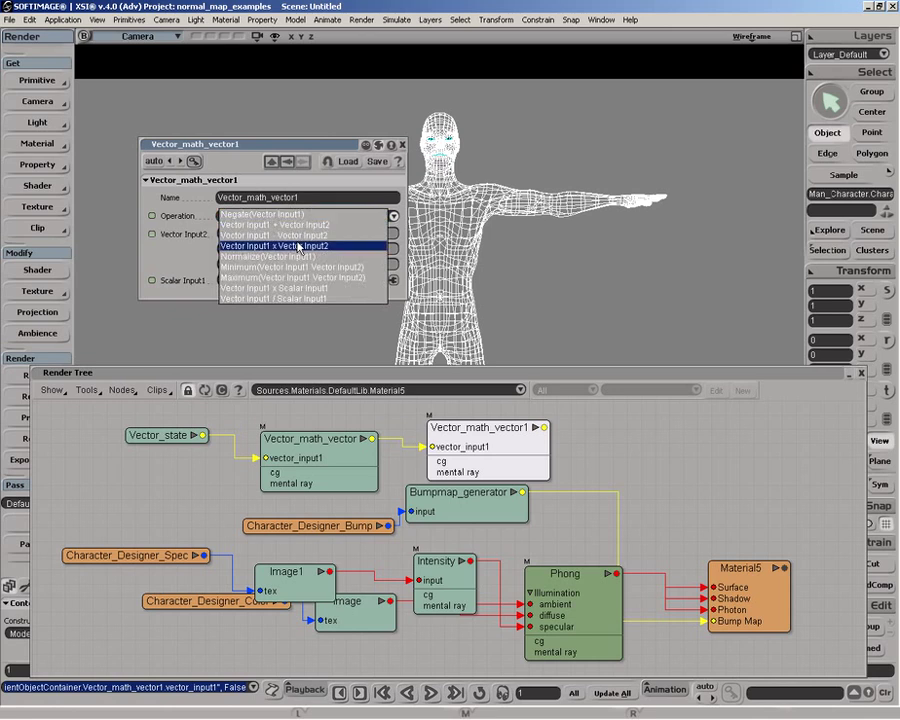
pyautogui.click(299, 295)
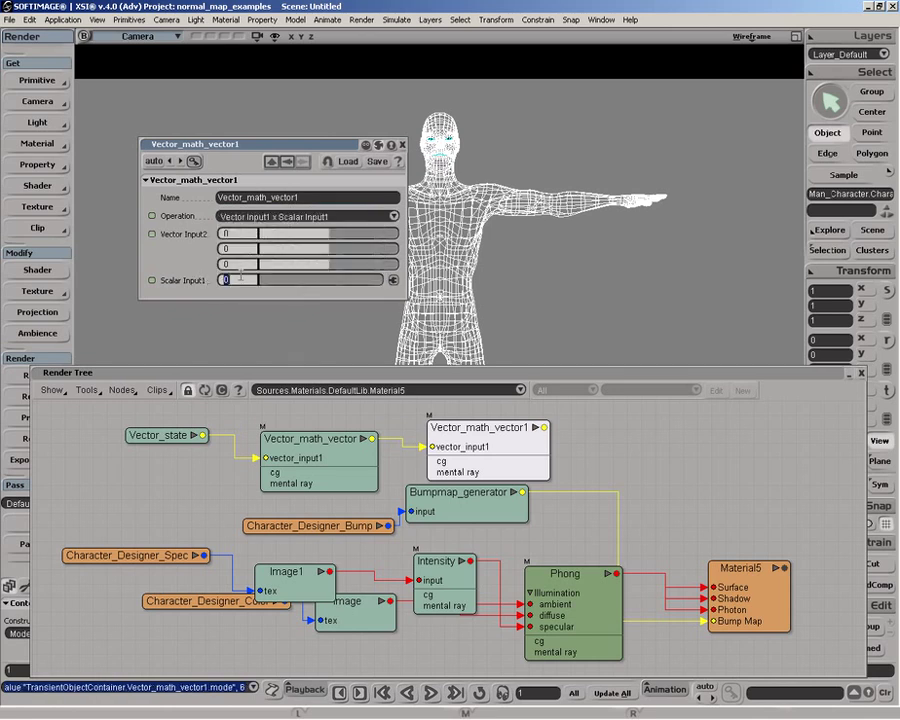
pyautogui.write('0.5')
pyautogui.press('Return')
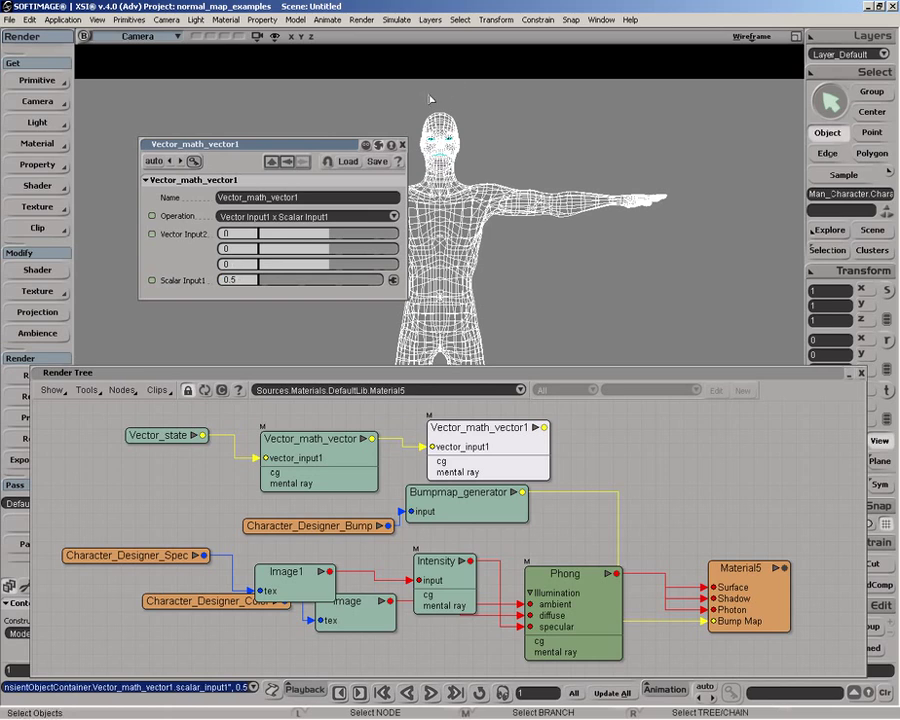
pyautogui.click(402, 145)
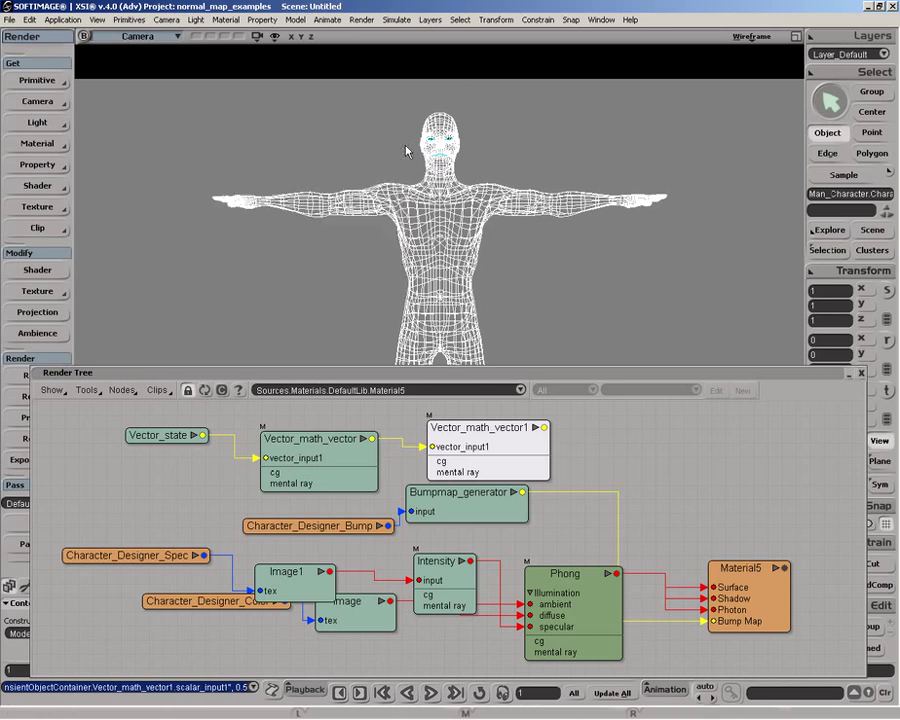
# Rename the Vector_math_vector node that adds 1 to the normals as add_one
pyautogui.doubleClick(300, 438)
pyautogui.click(297, 198)
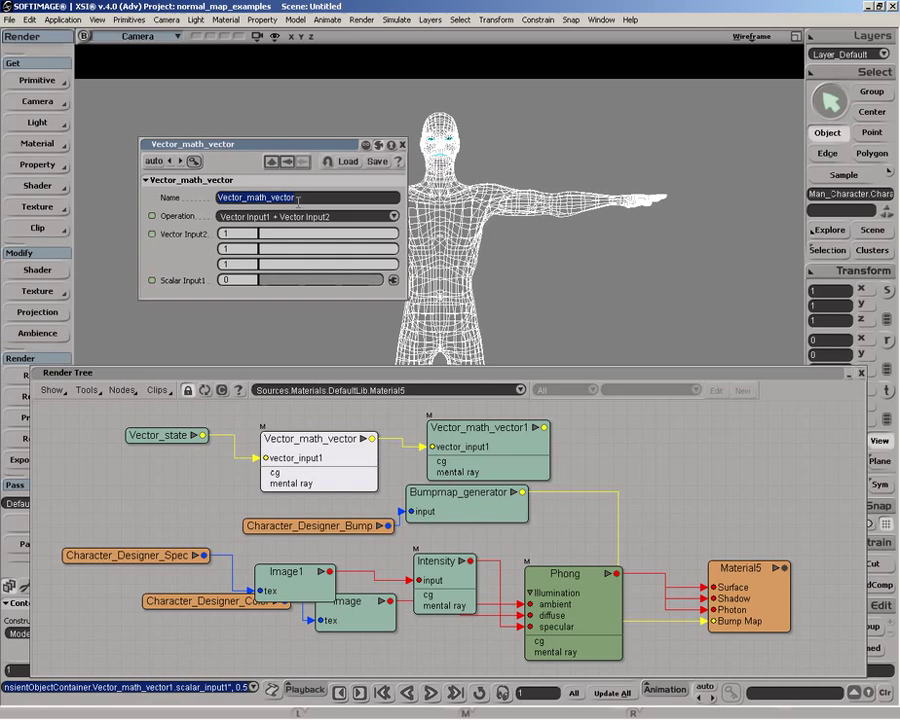
pyautogui.press('BackSpace')
pyautogui.write('a')
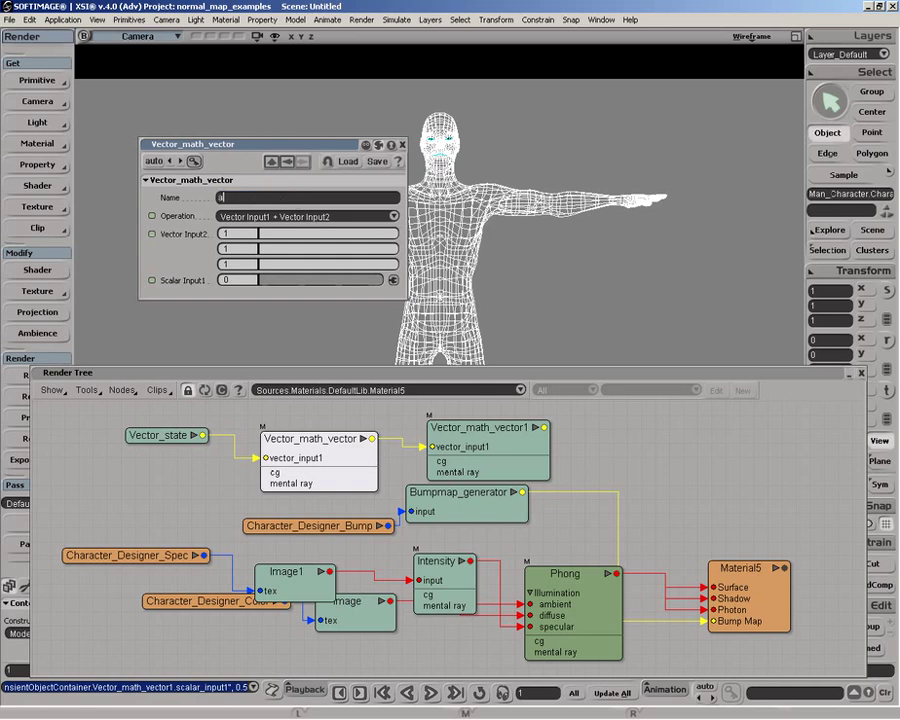
pyautogui.write('dd_one')
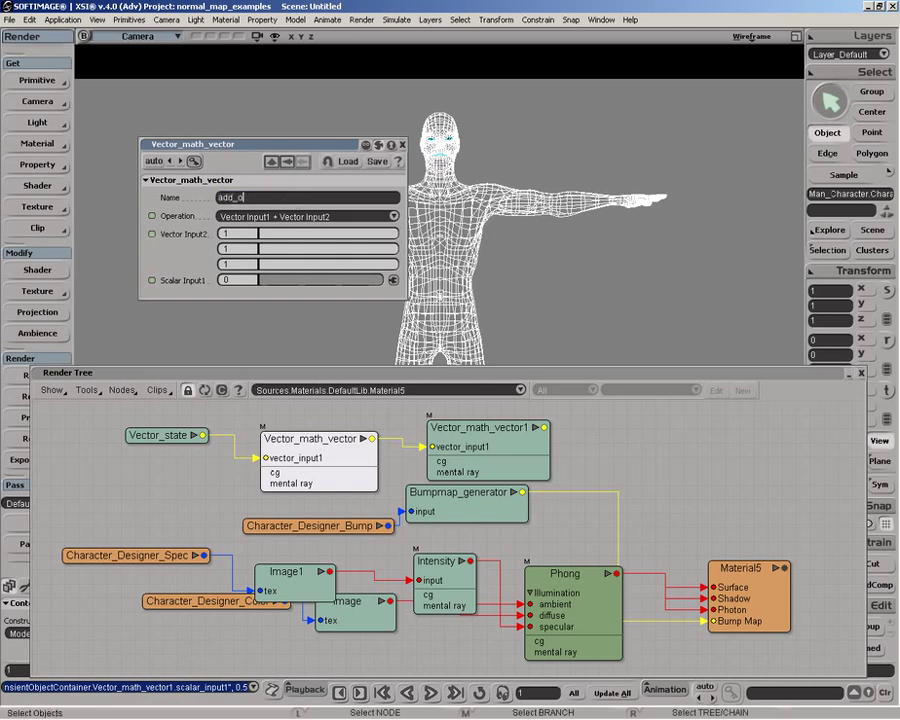
pyautogui.press('Return')
# Rename Vector_math_vector1 as mult_half and close its properties
pyautogui.click(480, 428)
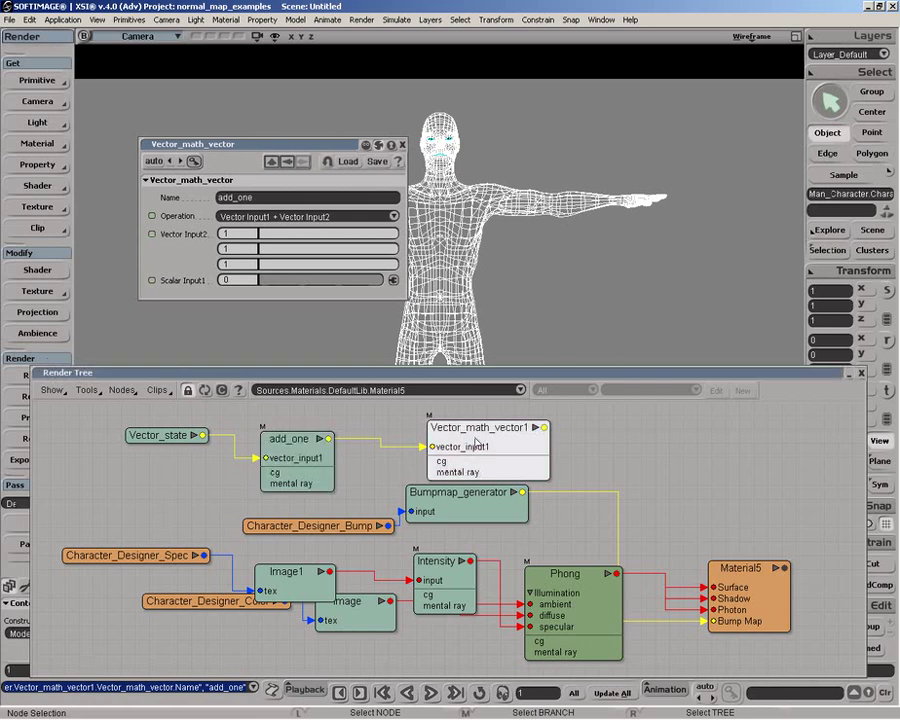
pyautogui.click(306, 197)
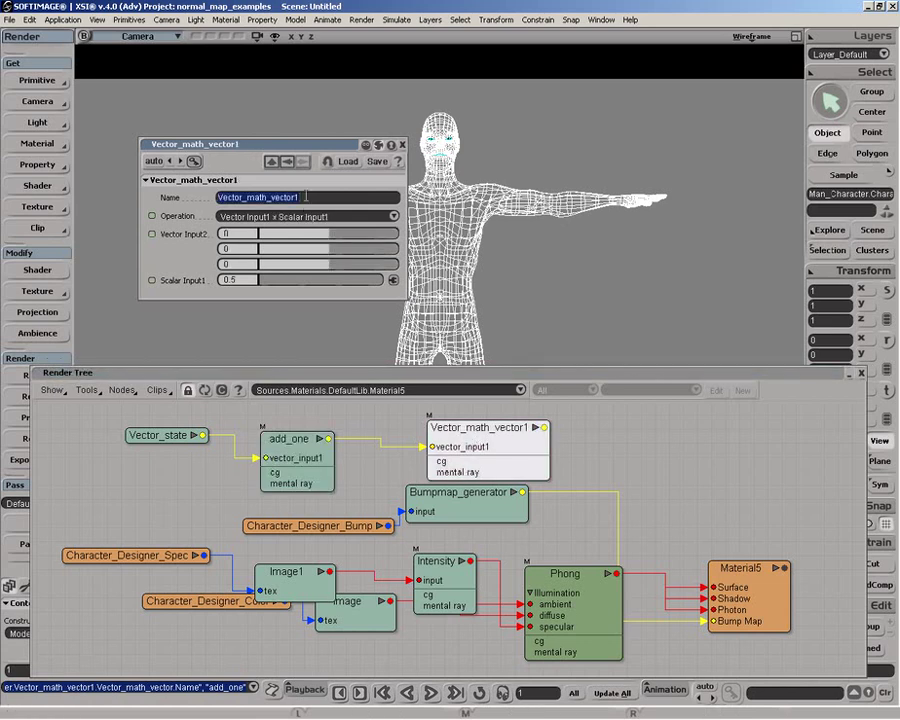
pyautogui.press('BackSpace')
pyautogui.write('mul')
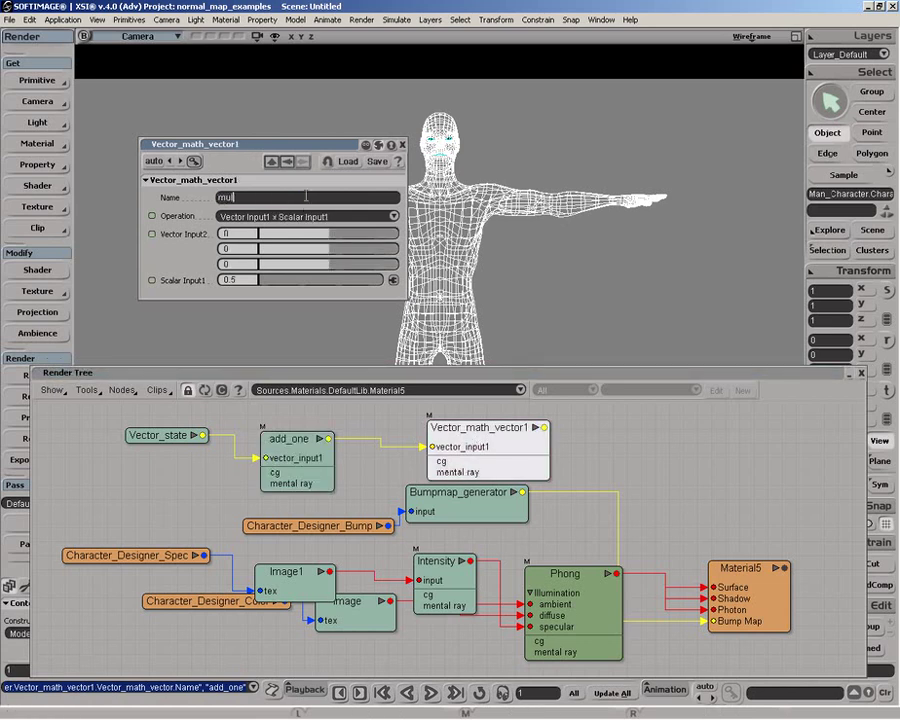
pyautogui.write('t_')
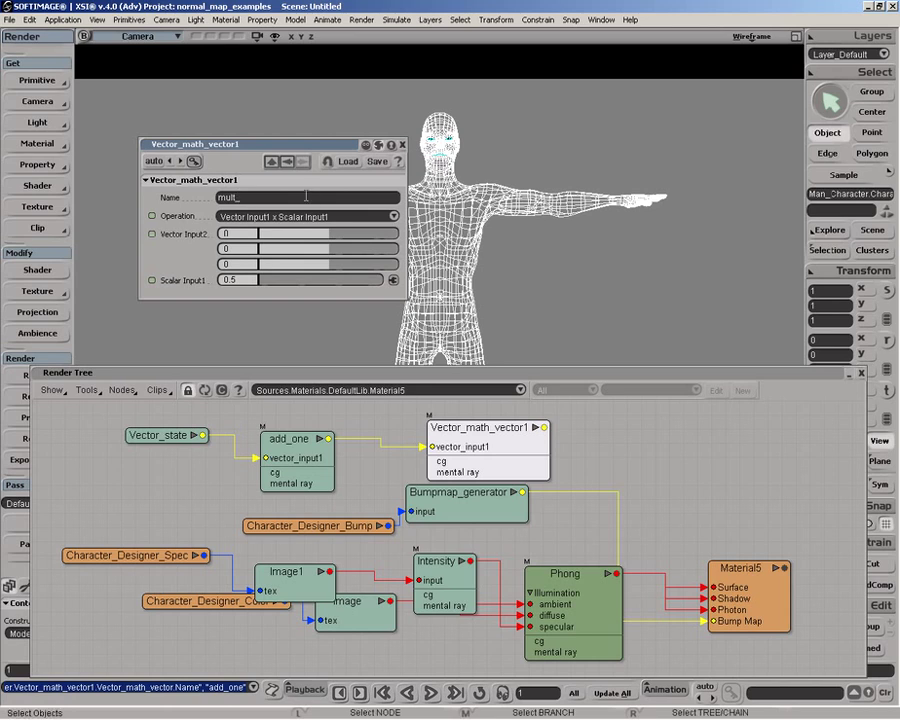
pyautogui.write('hlaf')
pyautogui.press('Return')
pyautogui.doubleClick(252, 197)
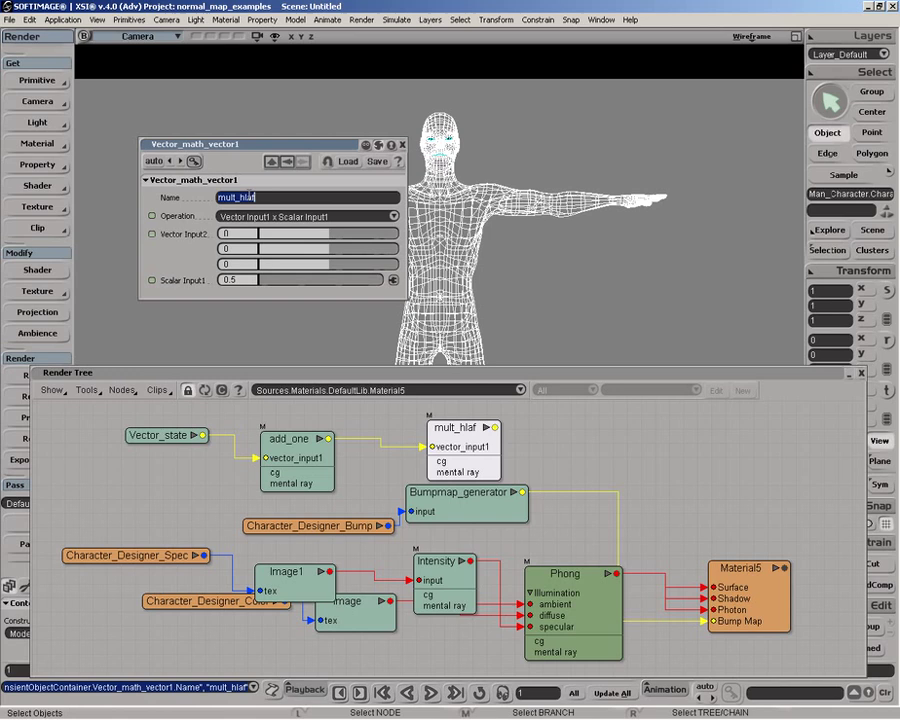
pyautogui.write('mult_half')
pyautogui.press('Return')
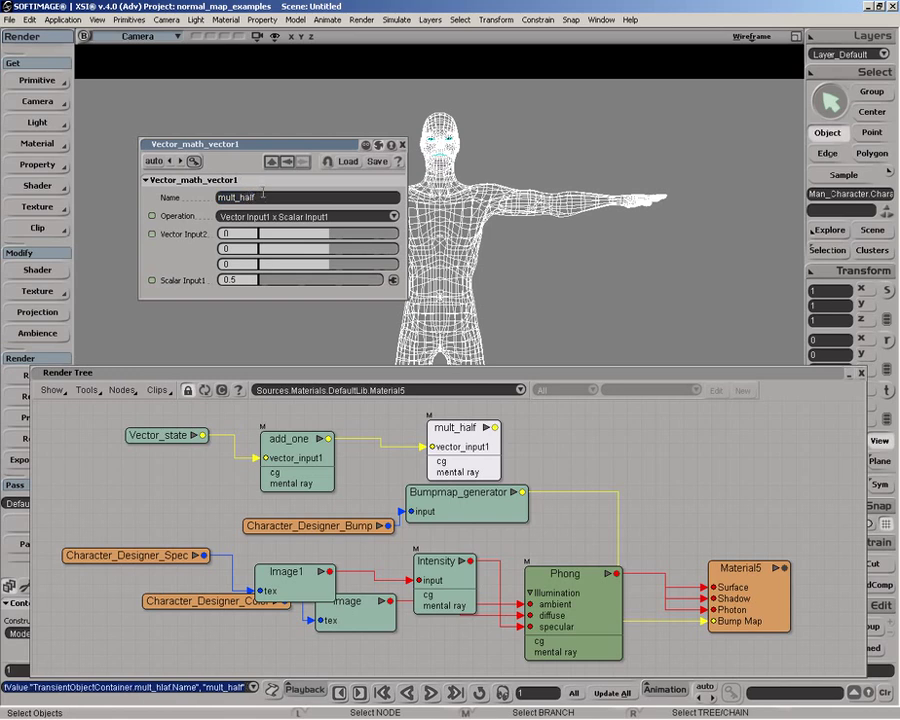
pyautogui.click(402, 144)
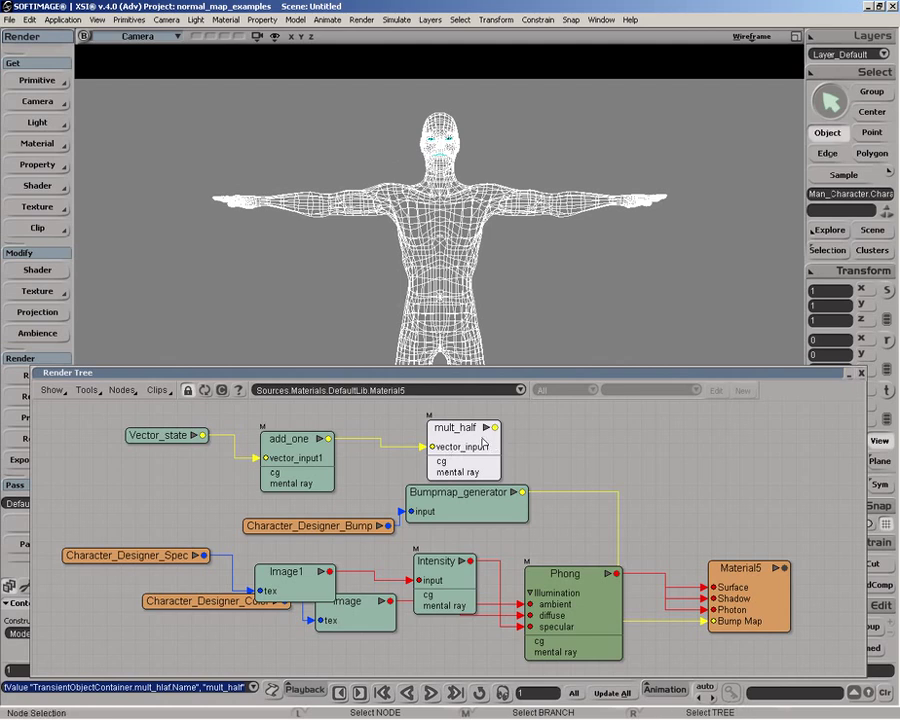
# Connect mult_half to Material5's Surface port and place the Vector2color conversion node in the free area beside mult_half
pyautogui.moveTo(481, 440); pyautogui.dragTo(427, 443)
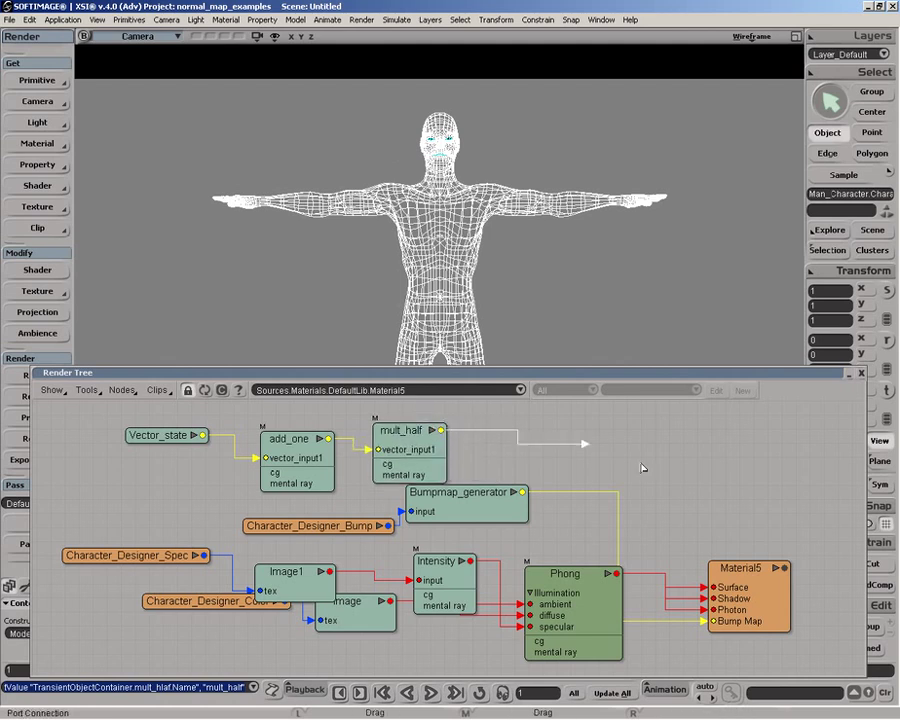
pyautogui.moveTo(641, 464); pyautogui.dragTo(739, 583)
pyautogui.click(764, 546)
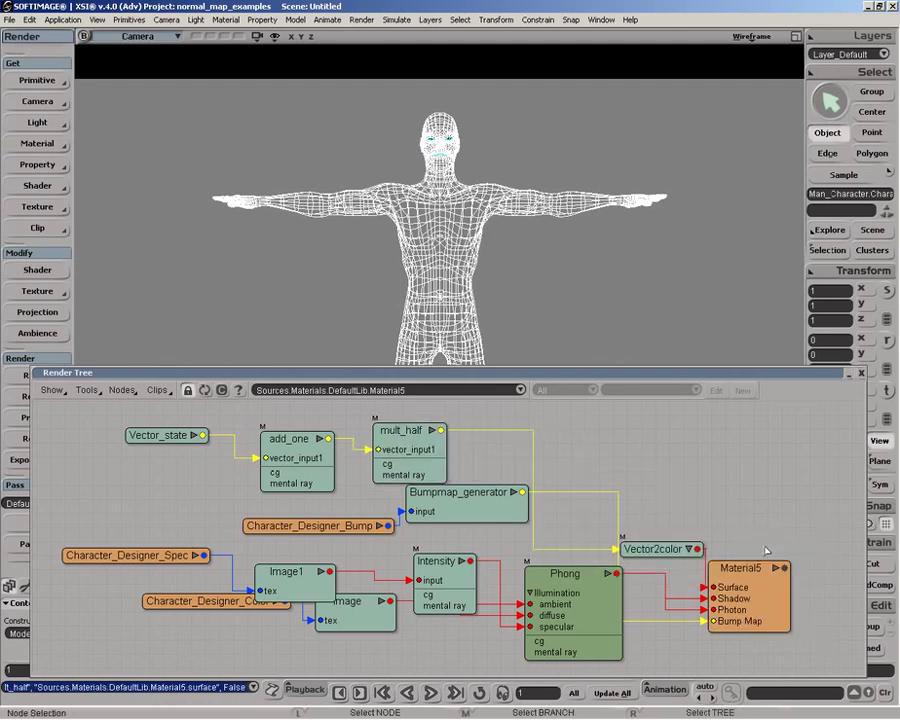
pyautogui.moveTo(637, 553); pyautogui.dragTo(614, 440)
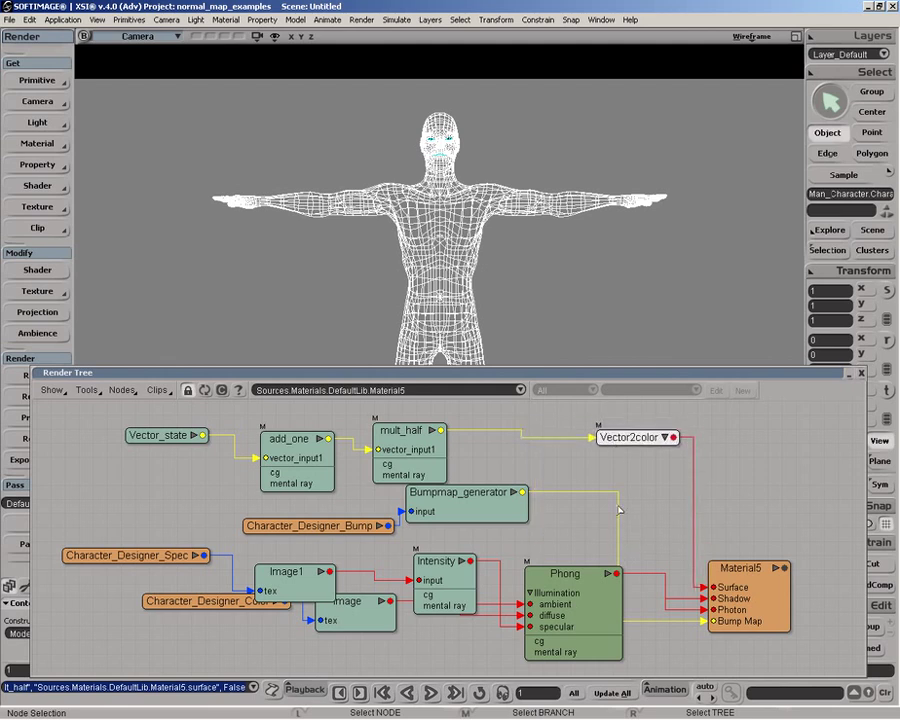
# Disconnect Bumpmap_generator from Material5's Bump Map port and move the node lower, clear of mult_half
pyautogui.click(703, 623)
pyautogui.press('Delete')
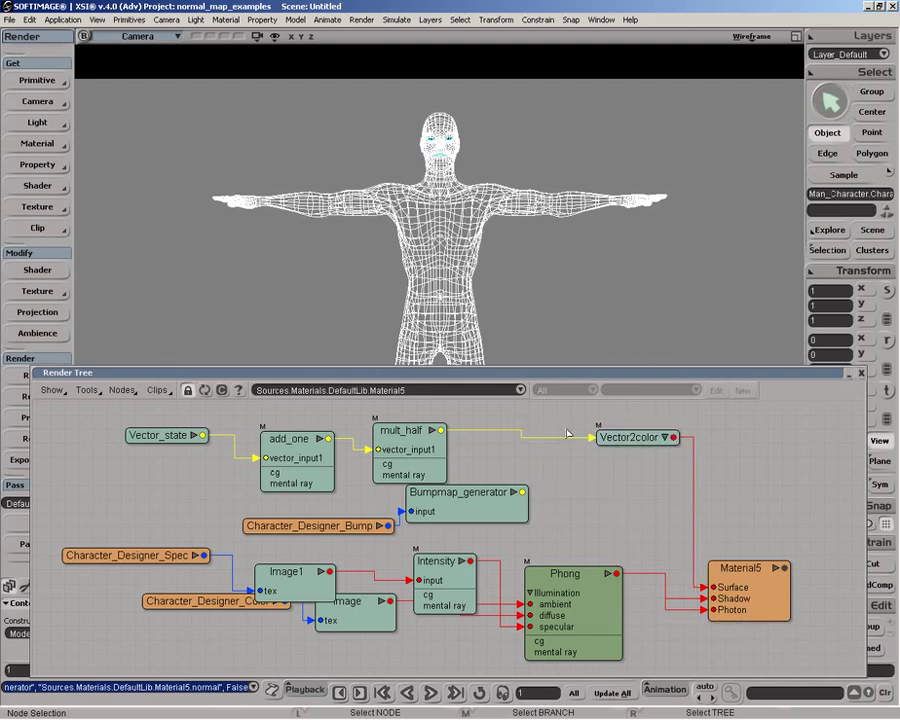
pyautogui.moveTo(487, 527); pyautogui.dragTo(512, 552)
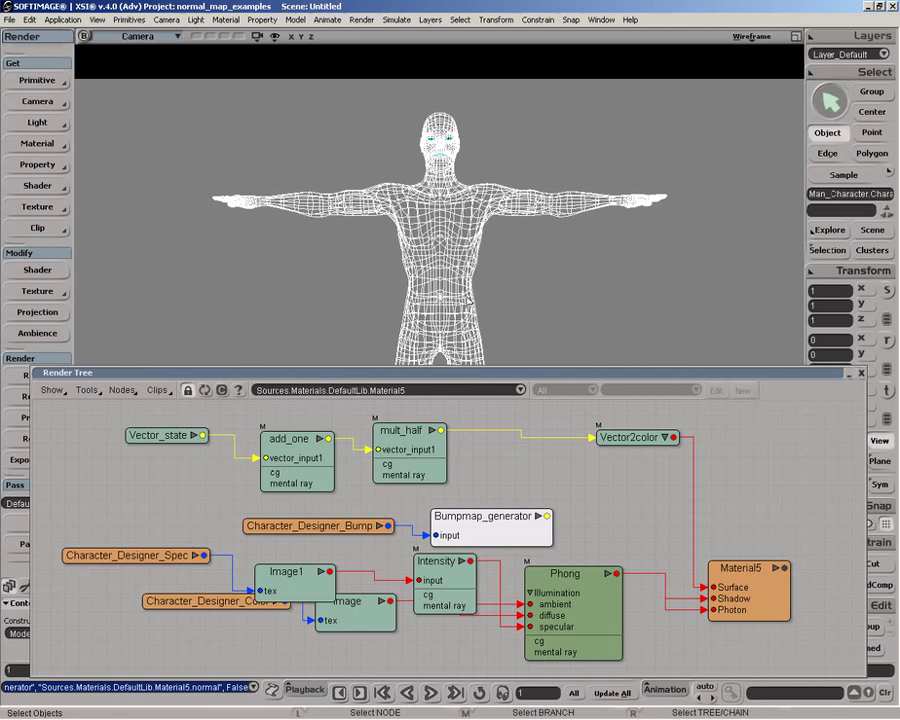
# Frame the character's head in the Camera view and render a region over the face to check the normal colours
pyautogui.press('z')
pyautogui.moveTo(469, 300); pyautogui.dragTo(446, 215, button='middle')
pyautogui.moveTo(446, 215); pyautogui.dragTo(446, 527)
pyautogui.moveTo(450, 340); pyautogui.dragTo(365, 259, button='middle')
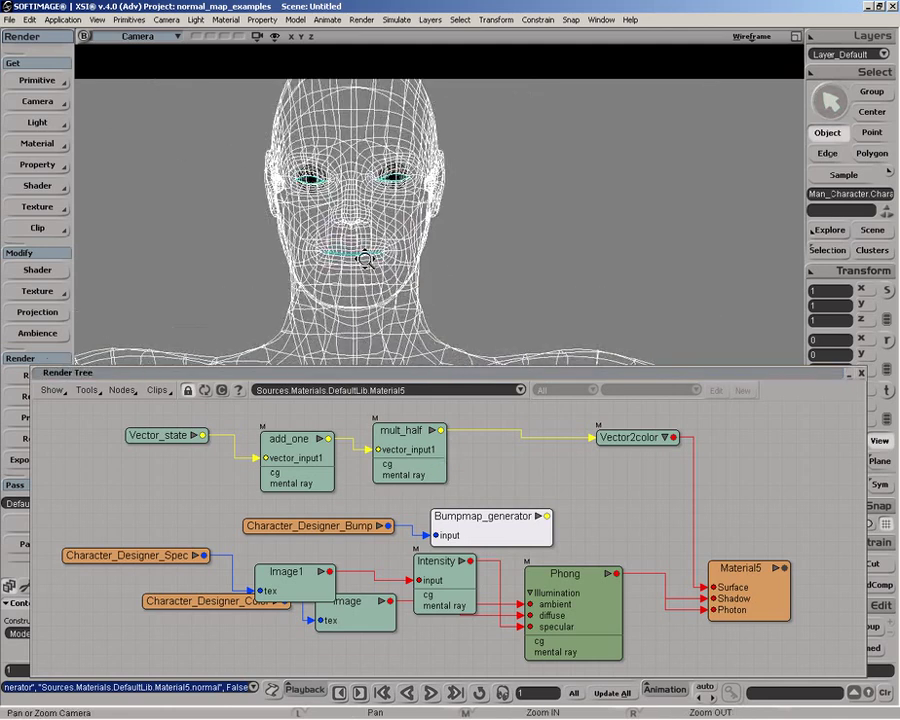
pyautogui.press('q')
pyautogui.moveTo(176, 101); pyautogui.dragTo(548, 348)
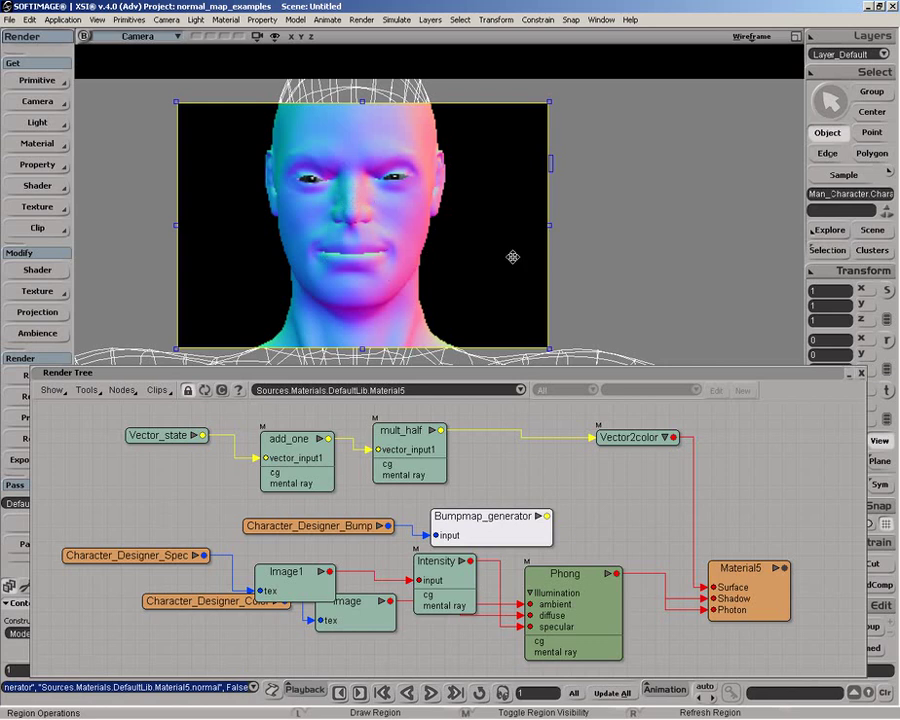
# Orbit around the head with the Render Tree window moved lower and render a larger region to examine the normal colours from other angles
pyautogui.middleClick(443, 163)
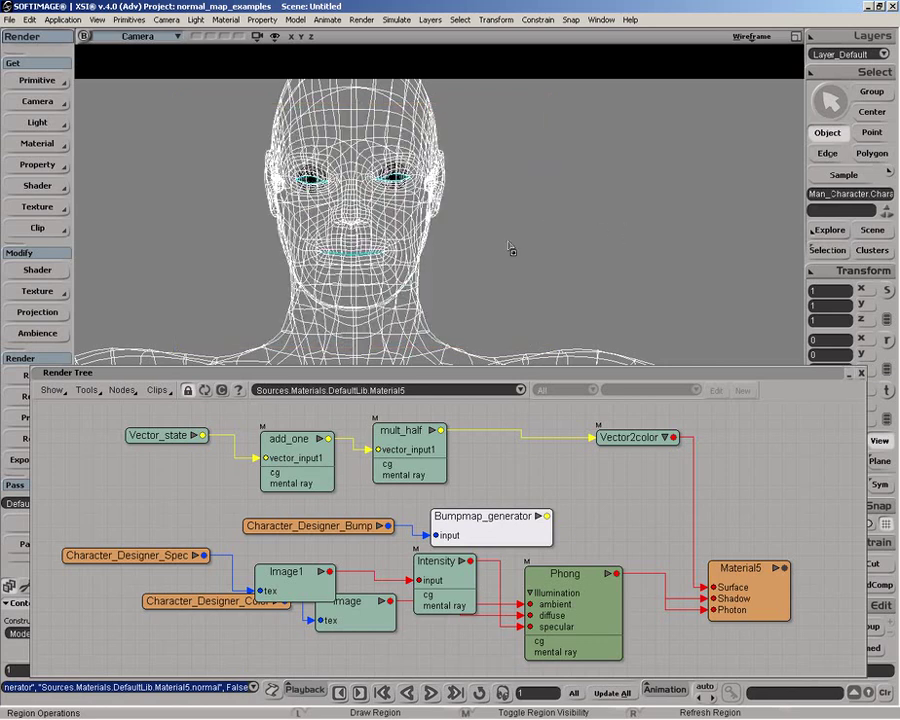
pyautogui.press('o')
pyautogui.moveTo(472, 242); pyautogui.dragTo(434, 382)
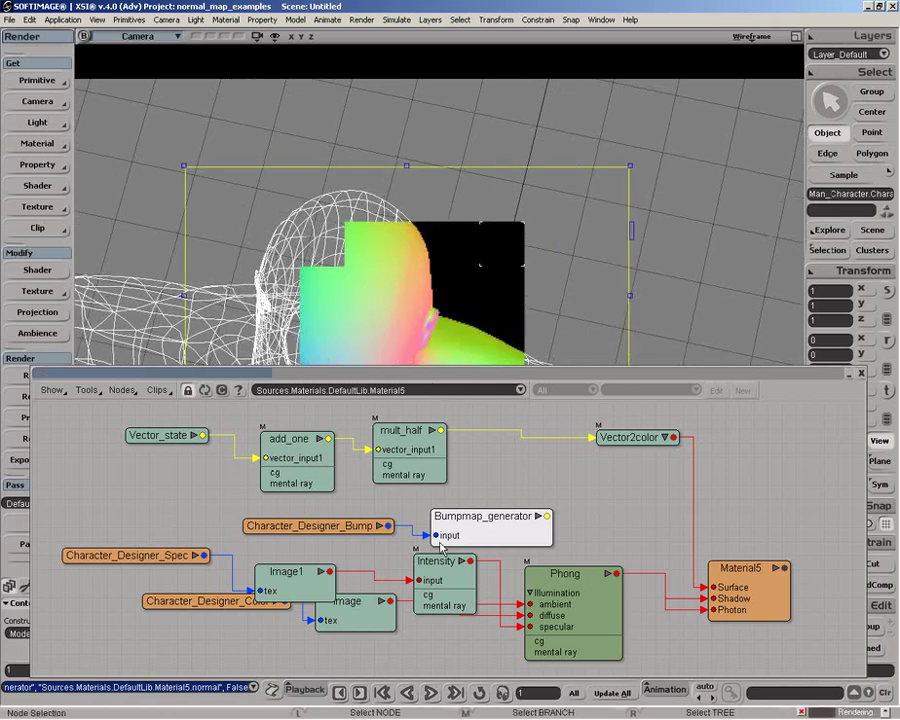
pyautogui.moveTo(483, 373); pyautogui.dragTo(443, 540)
pyautogui.moveTo(349, 367); pyautogui.dragTo(344, 265)
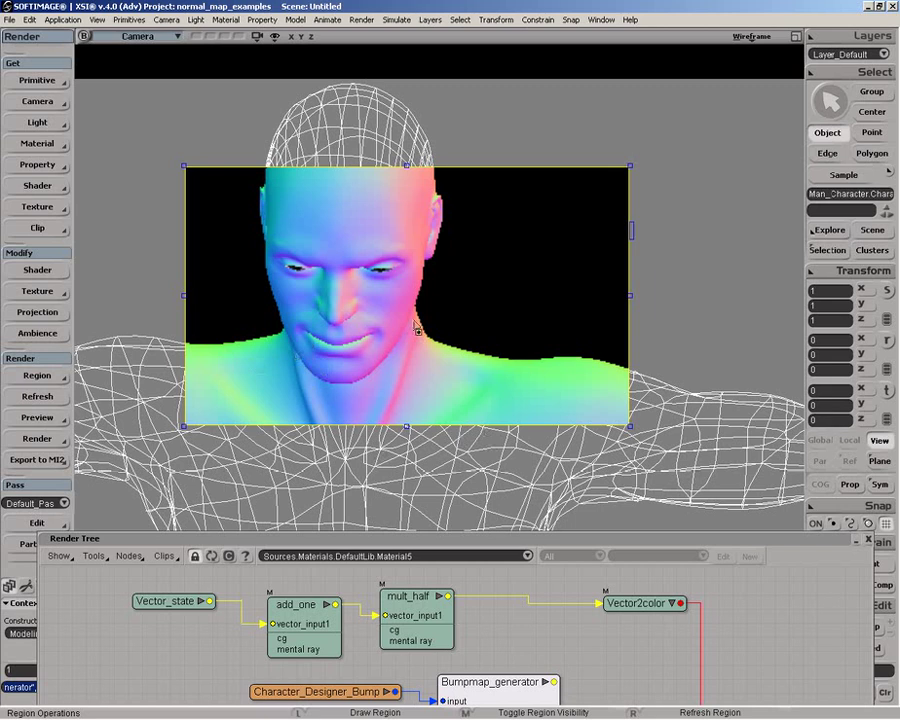
pyautogui.moveTo(131, 99)
pyautogui.mouseDown()
pyautogui.moveTo(398, 290)
pyautogui.moveTo(694, 442)
pyautogui.mouseUp()
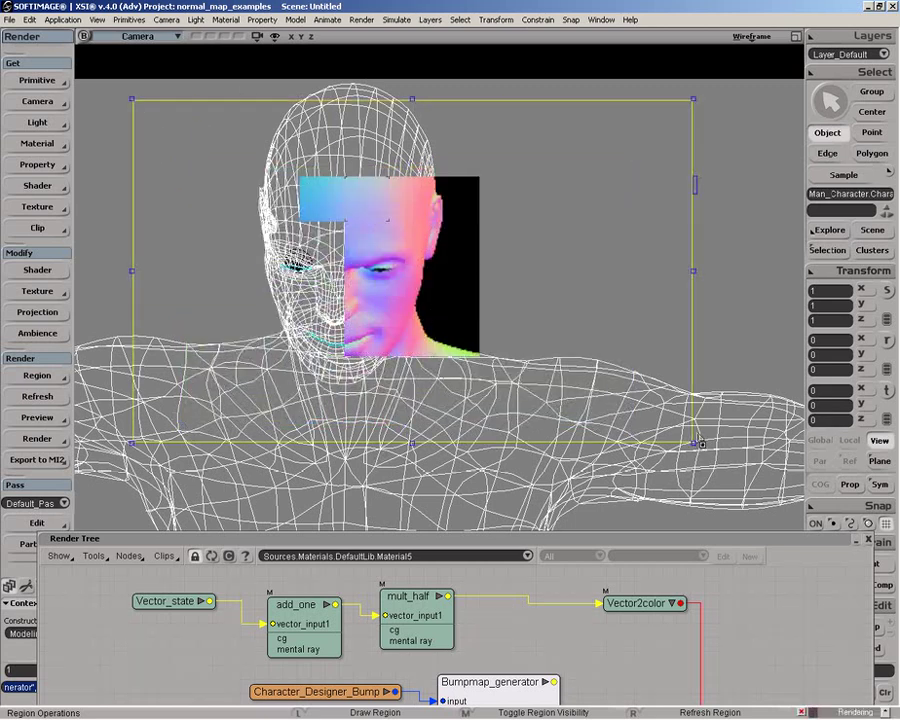
pyautogui.middleClick(697, 416)
# Move the Render Tree window back up to show all nodes and render a region over the face and shoulders
pyautogui.moveTo(455, 545); pyautogui.dragTo(380, 255)
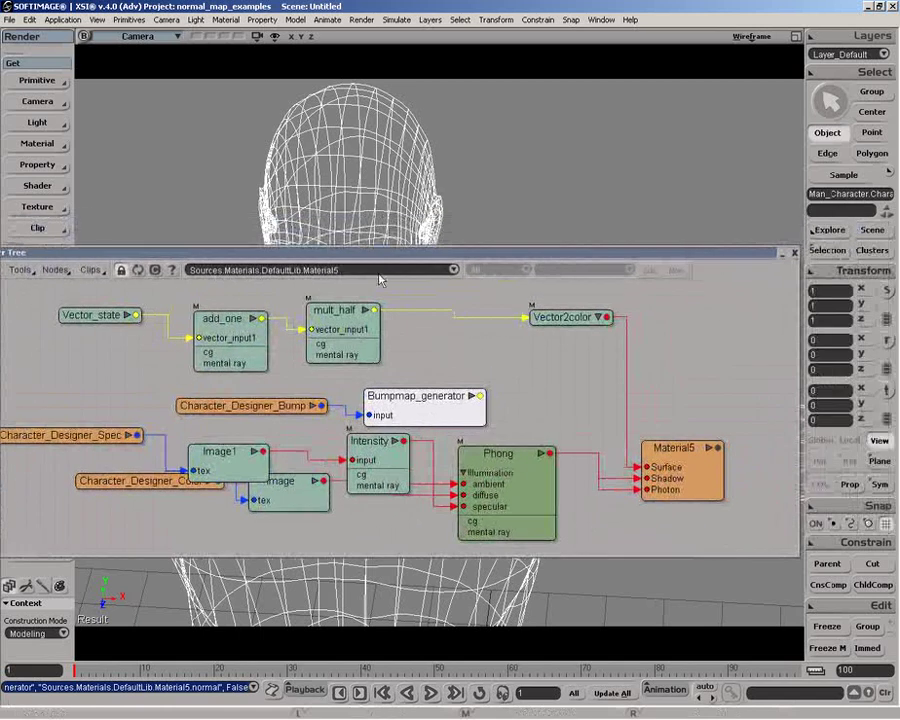
pyautogui.moveTo(294, 258); pyautogui.dragTo(279, 388)
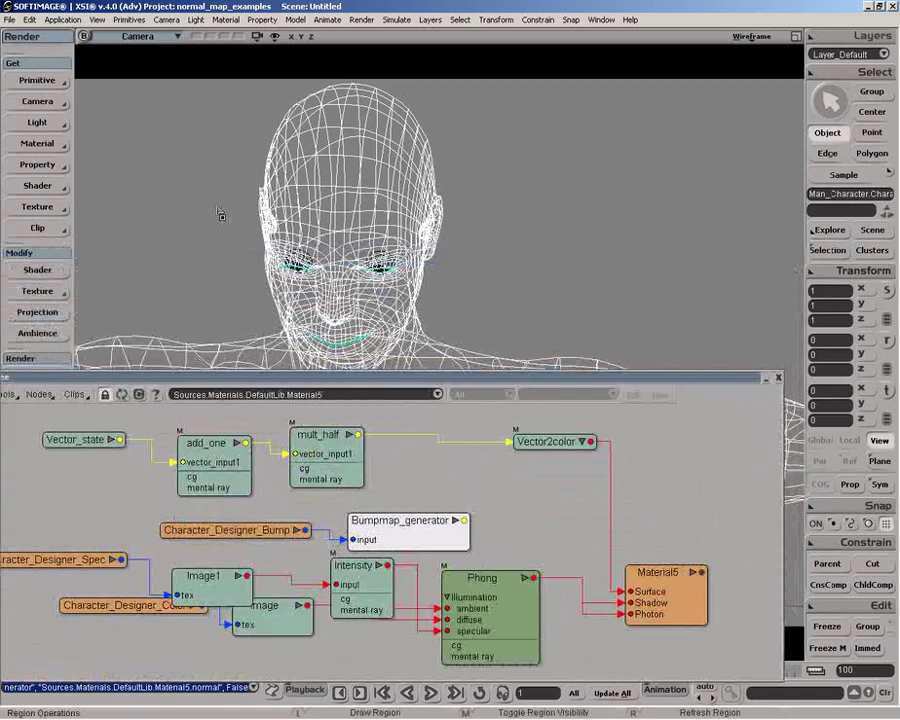
pyautogui.moveTo(217, 204); pyautogui.dragTo(597, 363)
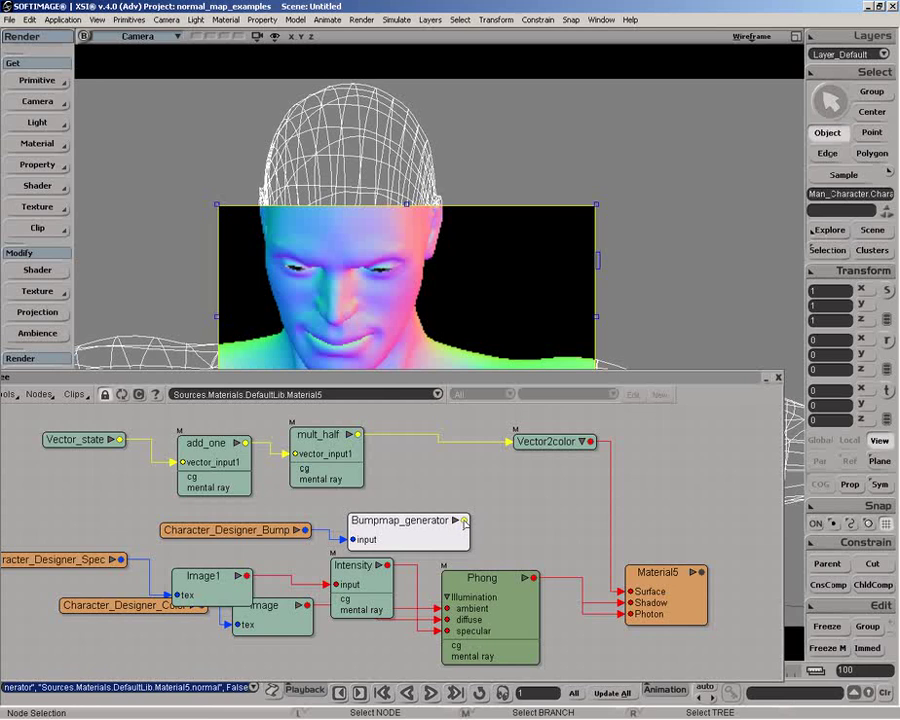
# Reconnect Bumpmap_generator to Material5's Bump Map port and set its bump Factor to 8
pyautogui.moveTo(464, 520); pyautogui.dragTo(650, 580)
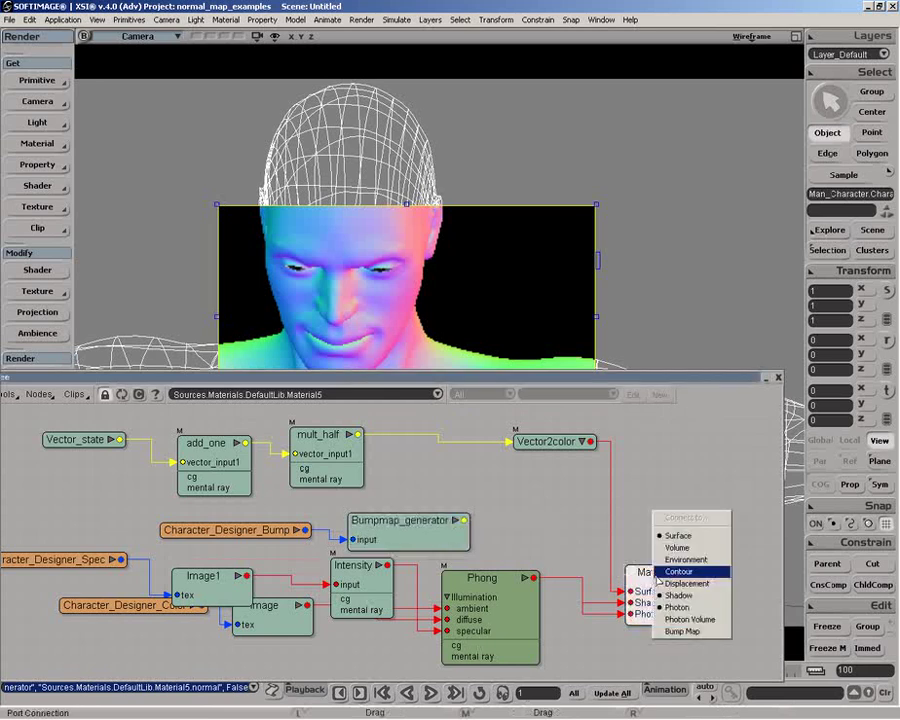
pyautogui.click(683, 631)
pyautogui.doubleClick(393, 537)
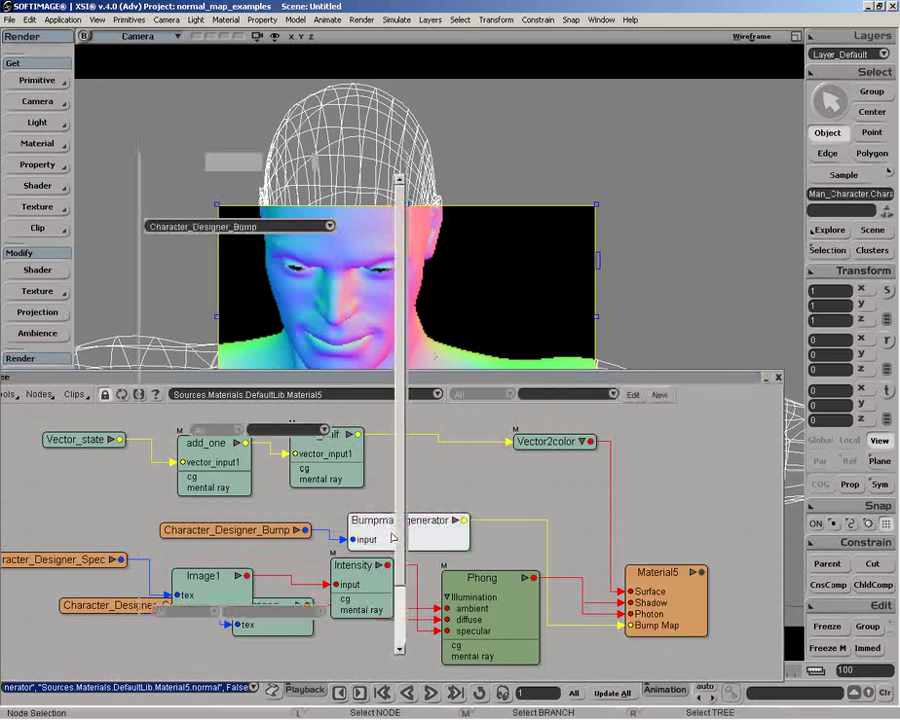
pyautogui.moveTo(270, 161); pyautogui.dragTo(720, 164)
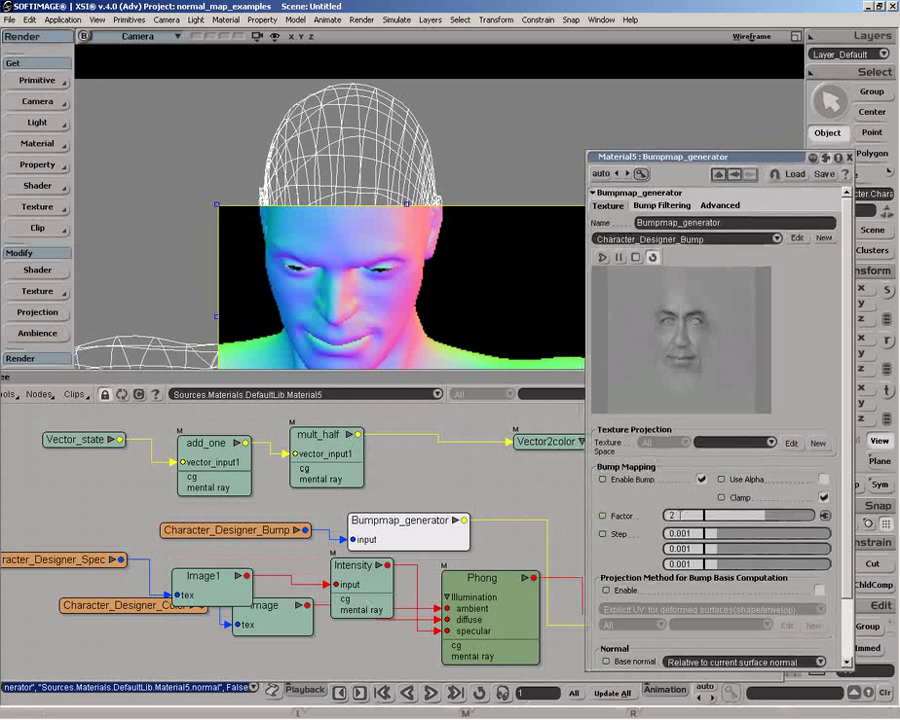
pyautogui.click(672, 516)
pyautogui.write('8')
pyautogui.press('Return')
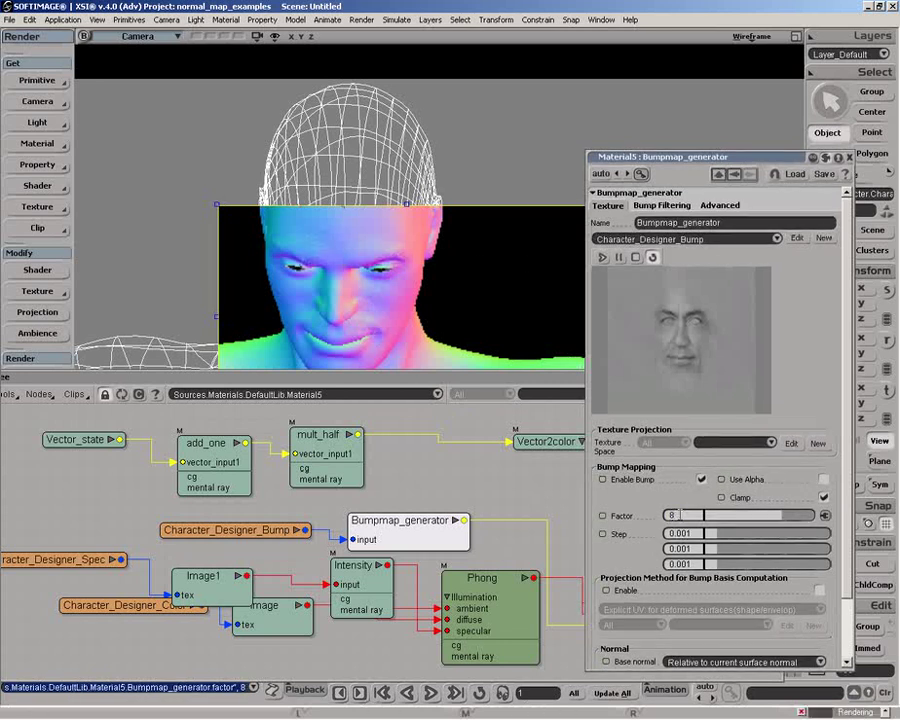
# Examine the bump detail around the character's mouth and chin up close in the render region
pyautogui.press('p')
pyautogui.moveTo(352, 322); pyautogui.dragTo(276, 414)
pyautogui.press('o')
pyautogui.moveTo(268, 304); pyautogui.dragTo(299, 261)
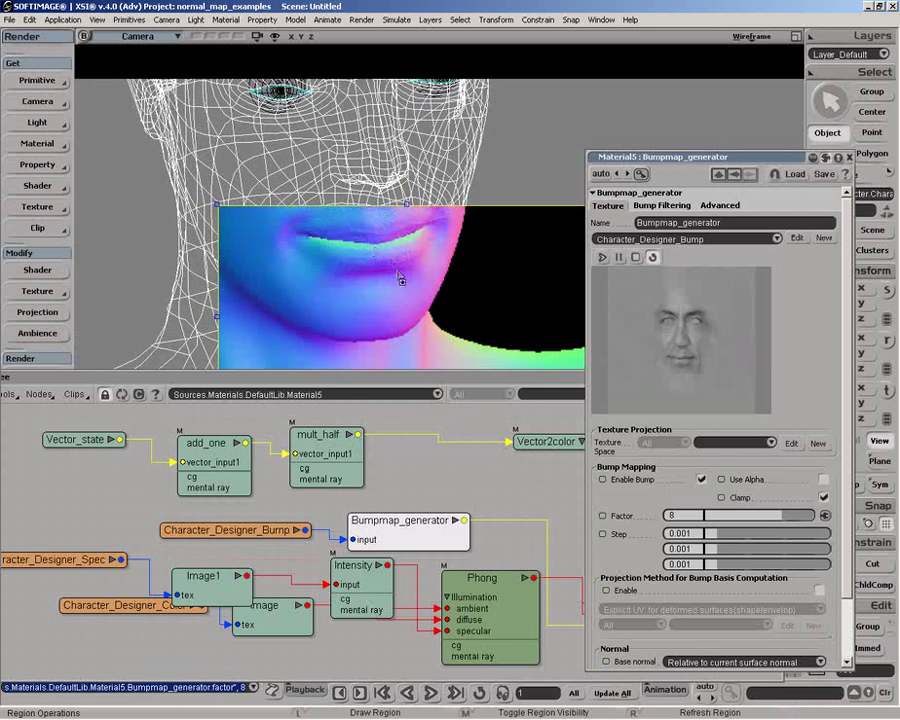
# Render a region over the whole face and return to the four-view layout with the Render Tree window closed
pyautogui.press('z')
pyautogui.moveTo(400, 280); pyautogui.dragTo(404, 331)
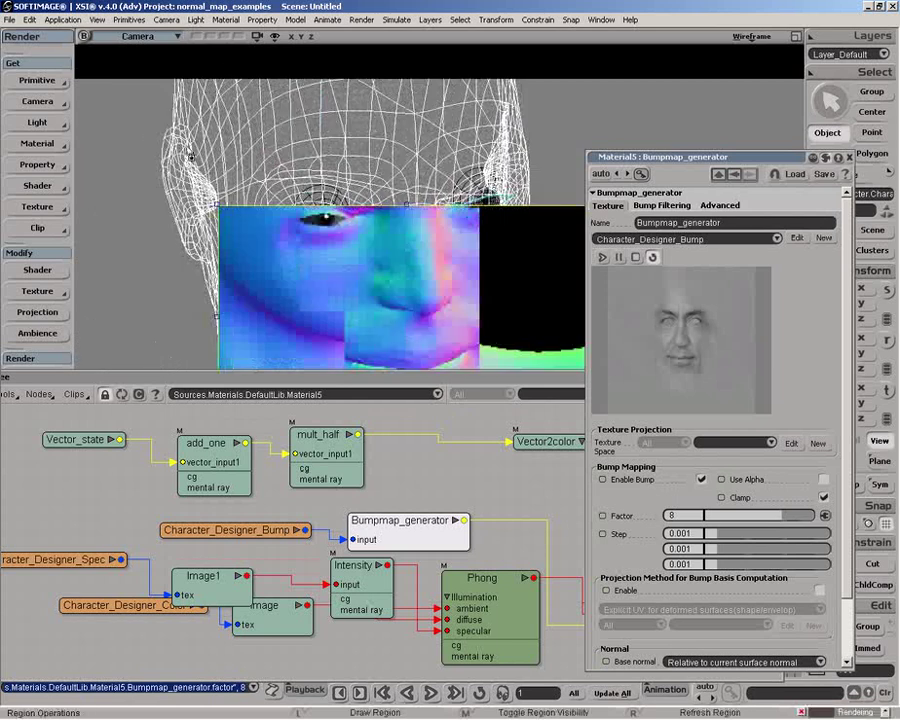
pyautogui.moveTo(176, 130)
pyautogui.mouseDown()
pyautogui.moveTo(418, 293)
pyautogui.moveTo(632, 462)
pyautogui.mouseUp()
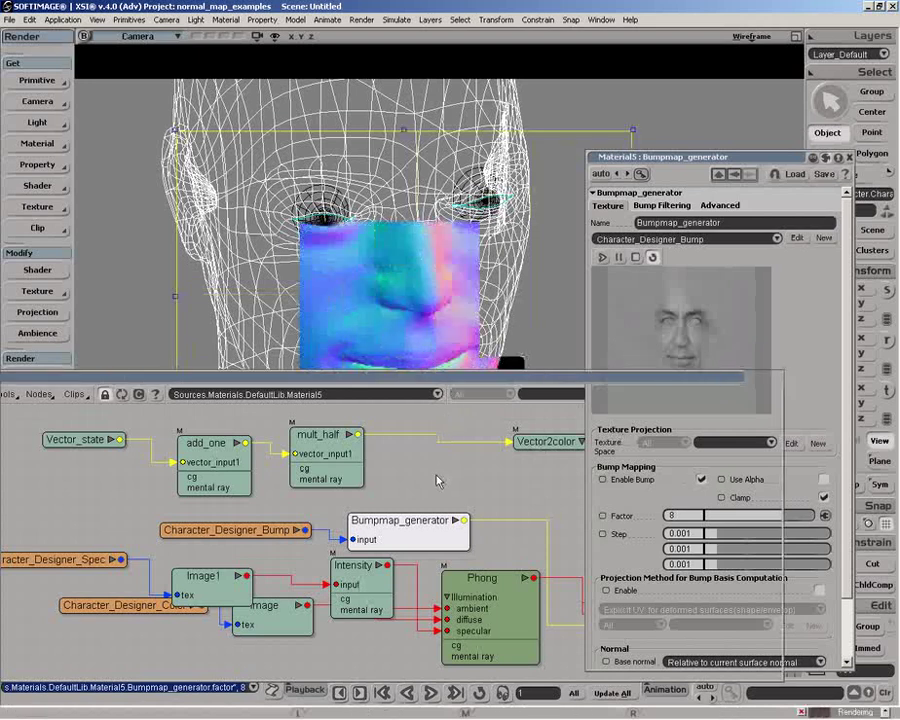
pyautogui.moveTo(452, 377); pyautogui.dragTo(437, 474)
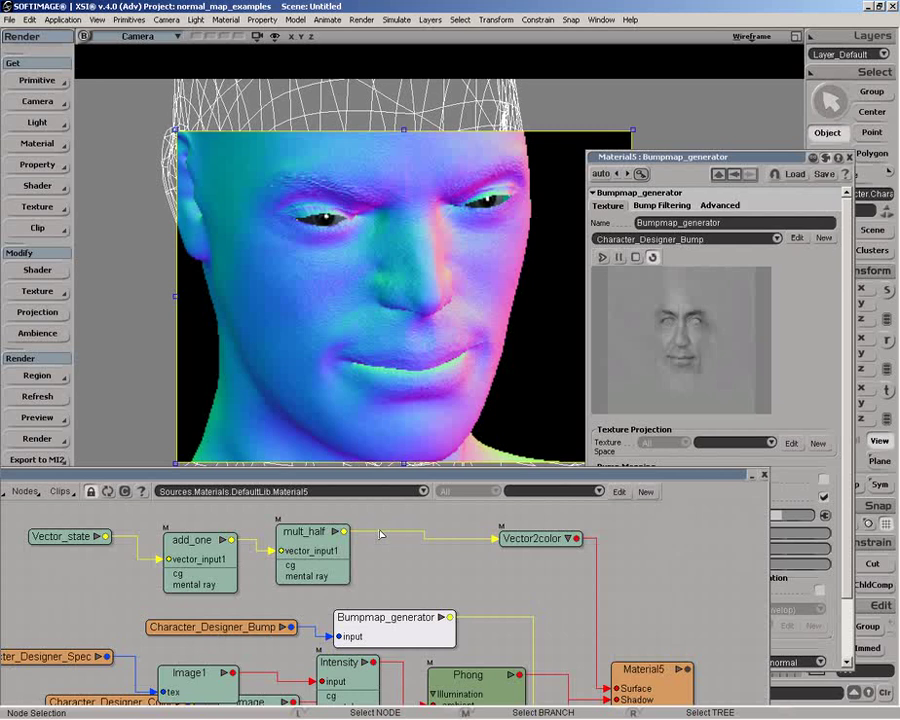
pyautogui.click(764, 476)
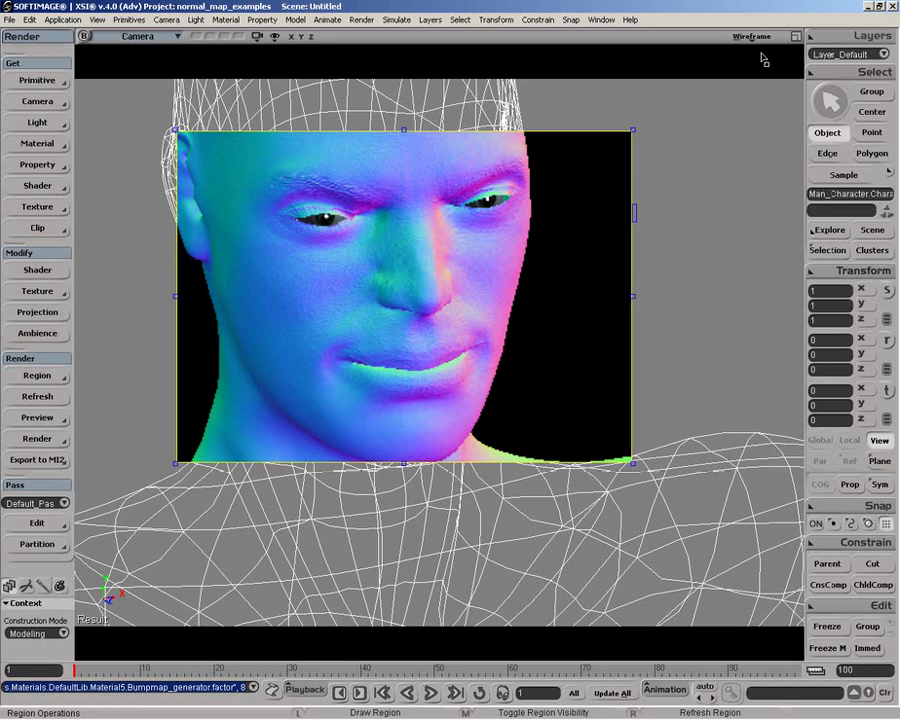
pyautogui.click(795, 36)
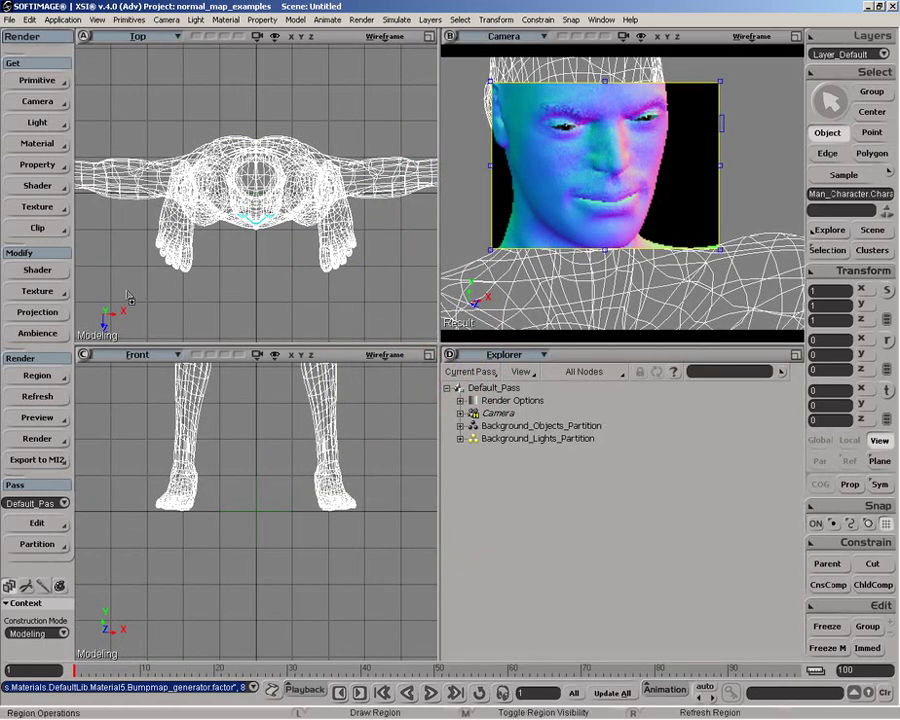
# Add a Unique UVs texture projection to the man character with Individual polygon packing as the flattening method
pyautogui.click(36, 165)
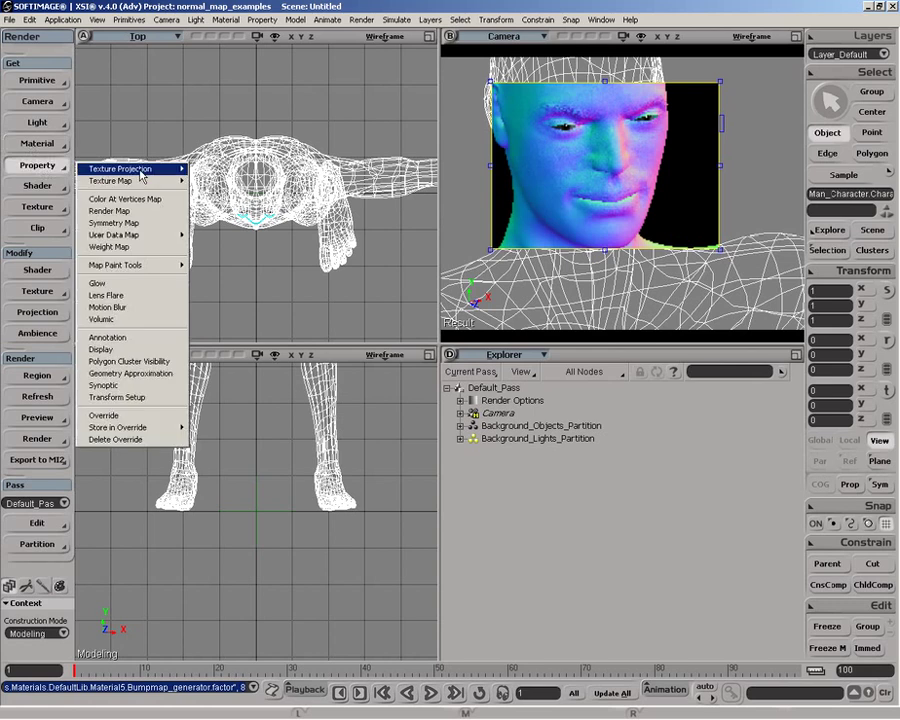
pyautogui.moveTo(145, 169)
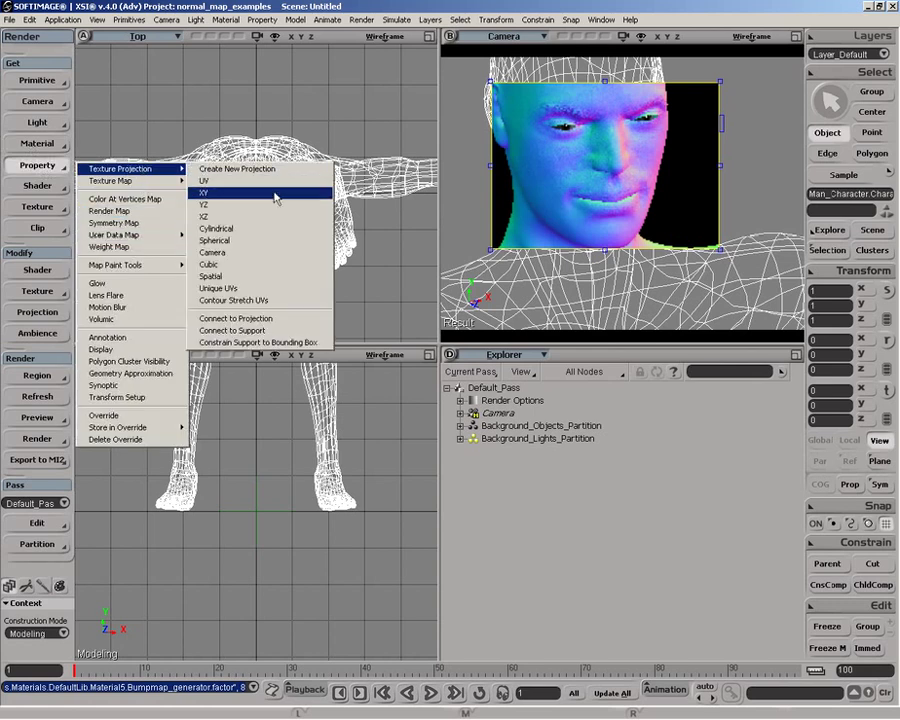
pyautogui.click(259, 288)
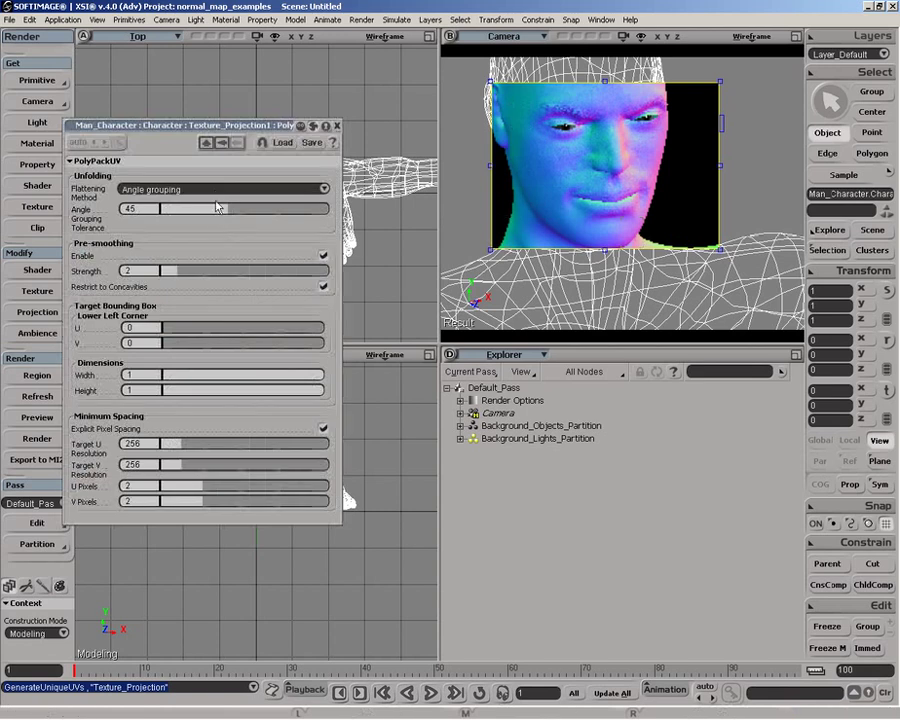
pyautogui.click(207, 188)
pyautogui.click(205, 180)
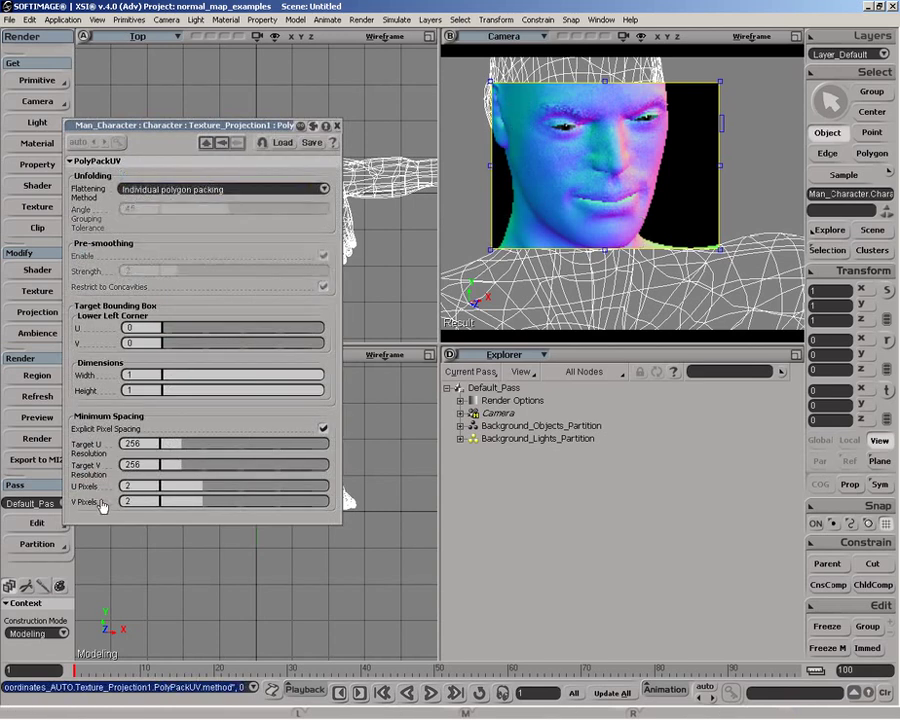
# Set the projection's target U and V resolution to 2048 and close its property page
pyautogui.doubleClick(145, 443)
pyautogui.click(148, 463)
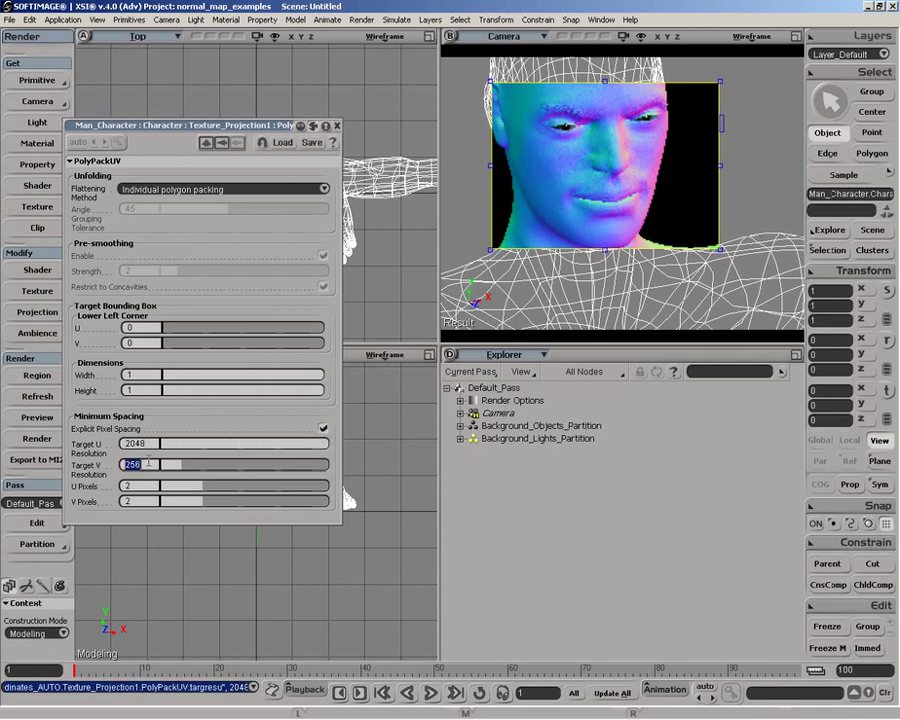
pyautogui.write('2048')
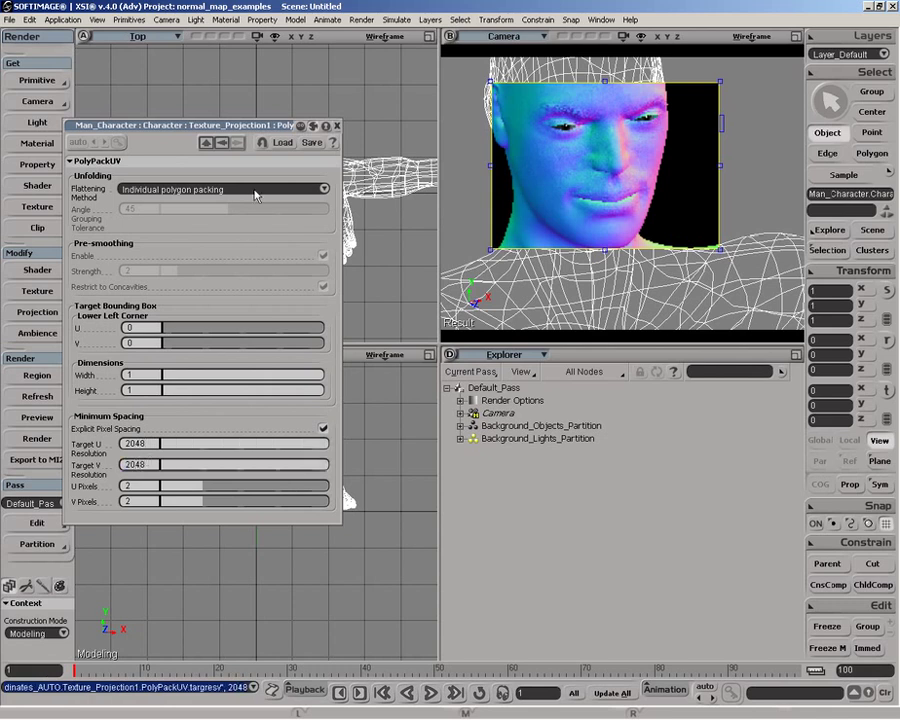
pyautogui.click(336, 126)
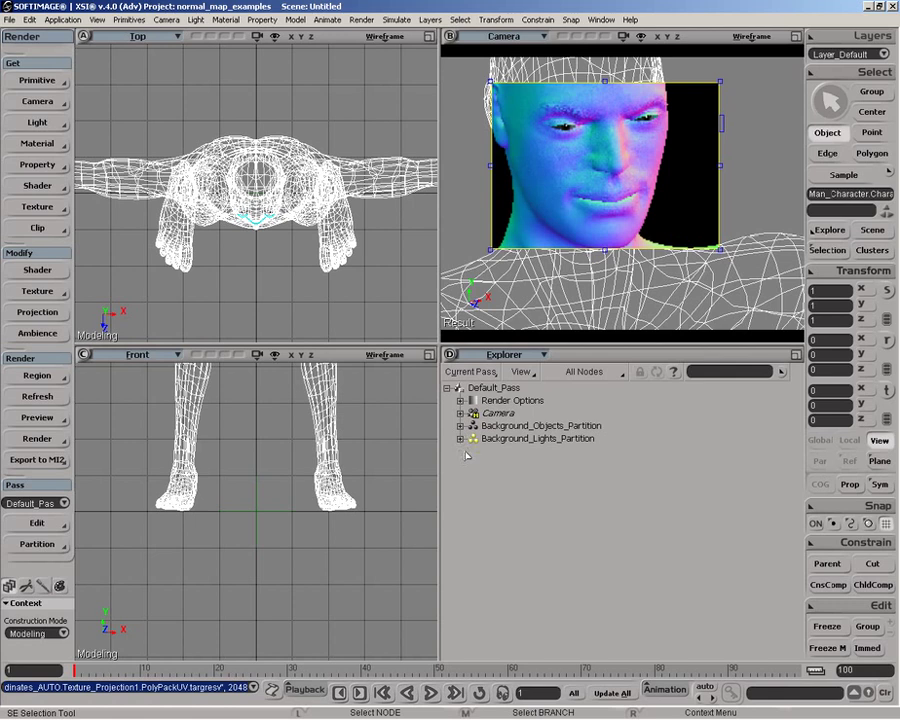
# Locate the PolyPackUV operator of Texture_Projection1 under the character's Texture_Coordinates_AUTO cluster and freeze it
pyautogui.press('e')
pyautogui.click(460, 400)
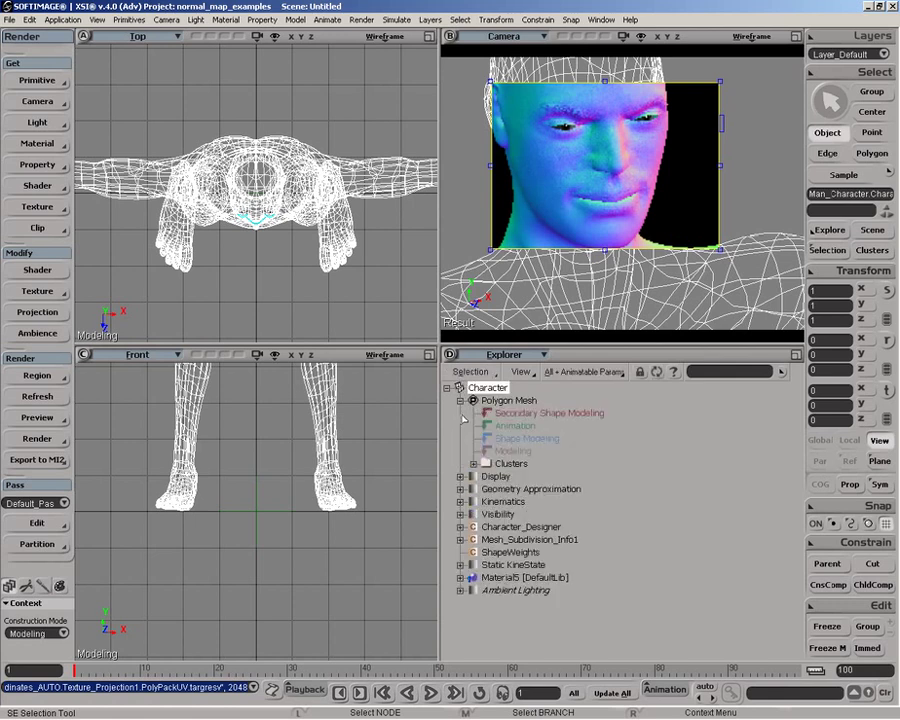
pyautogui.click(473, 464)
pyautogui.moveTo(790, 430); pyautogui.dragTo(783, 601)
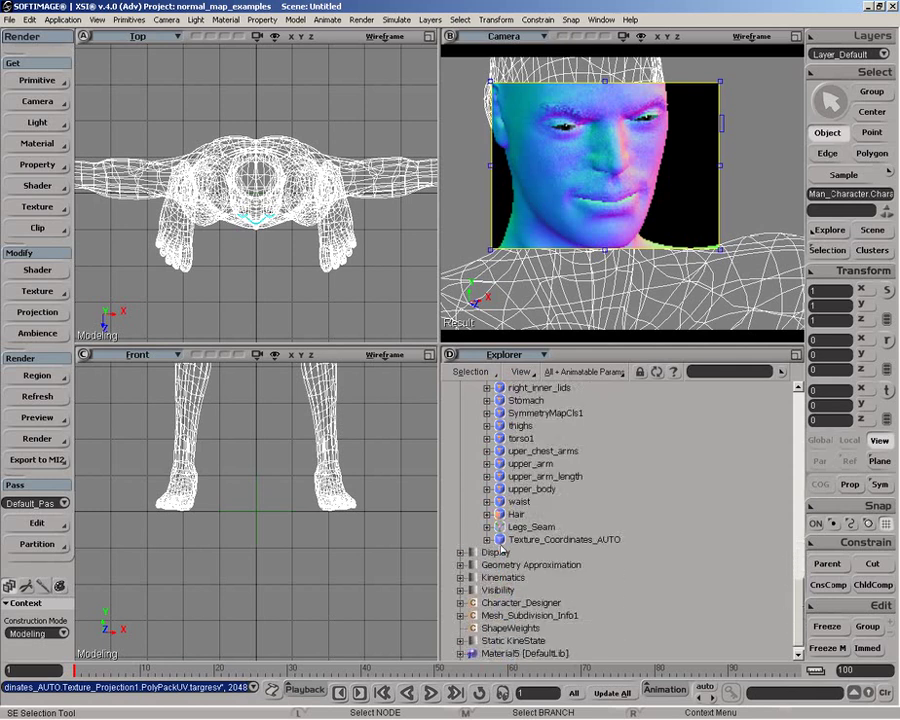
pyautogui.click(487, 540)
pyautogui.click(500, 565)
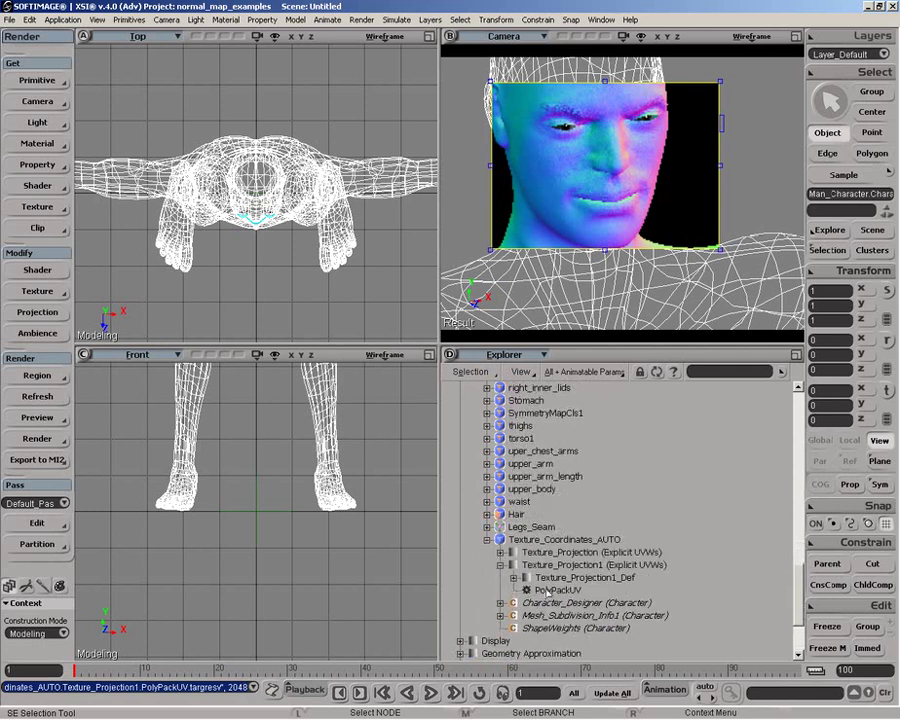
pyautogui.click(546, 591)
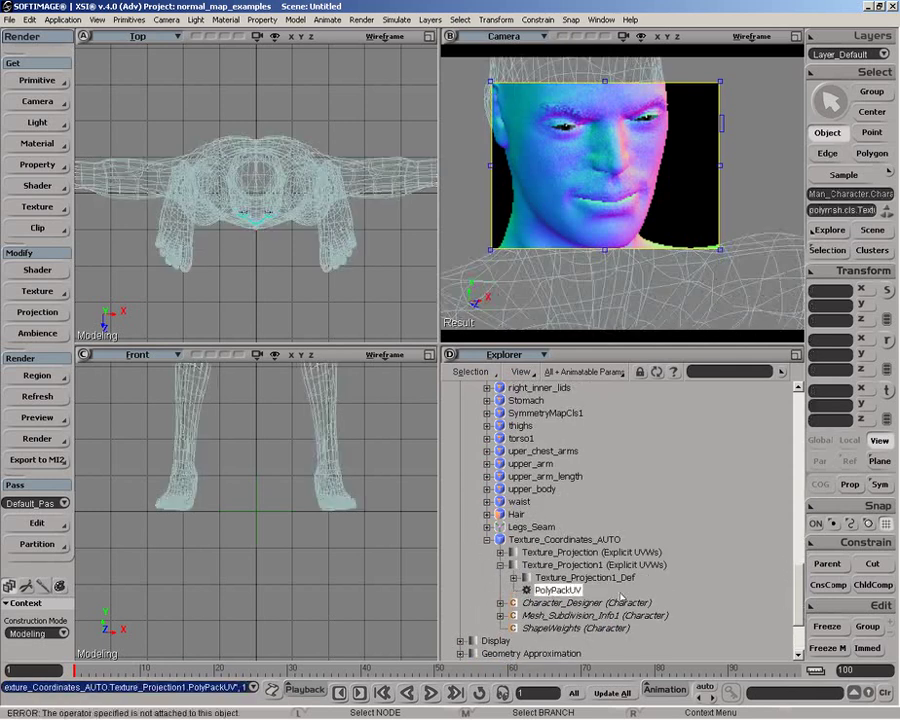
pyautogui.click(827, 626)
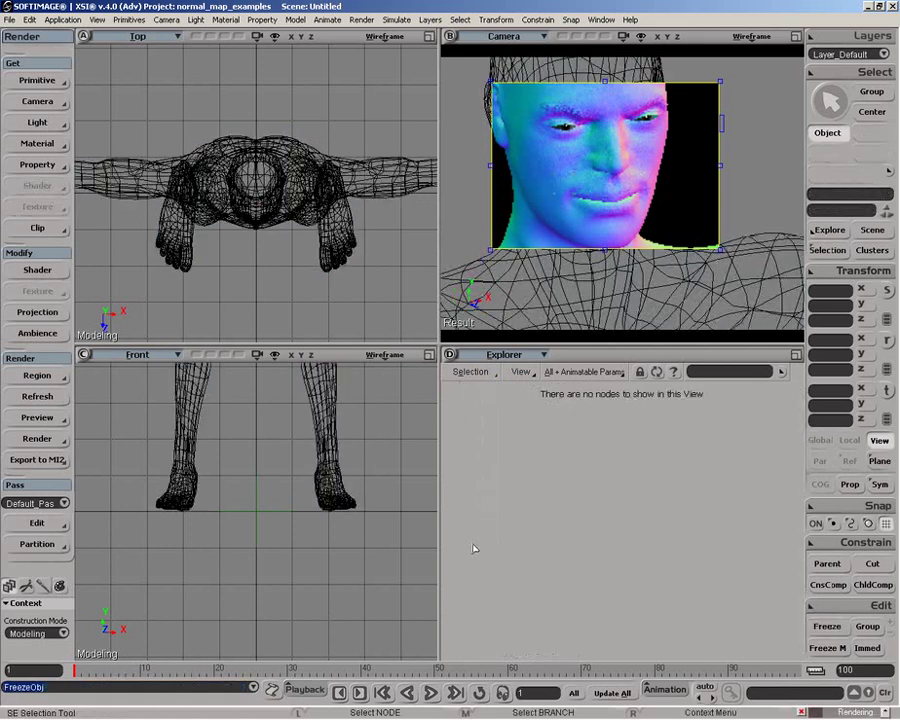
# Set the explorer back to the current pass and reselect the man character
pyautogui.click(468, 371)
pyautogui.press('space')
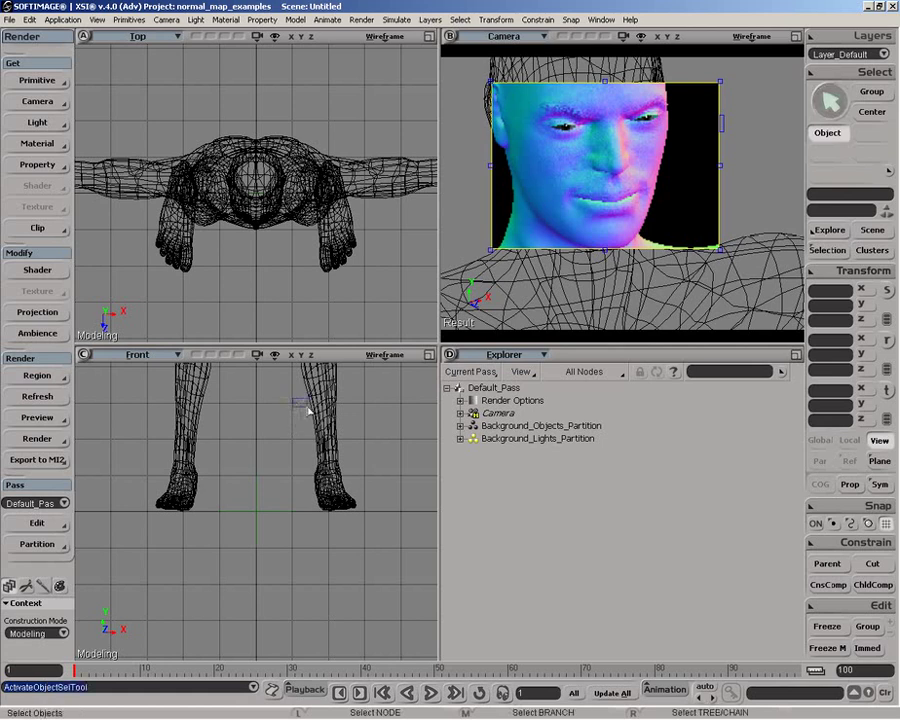
pyautogui.click(311, 406)
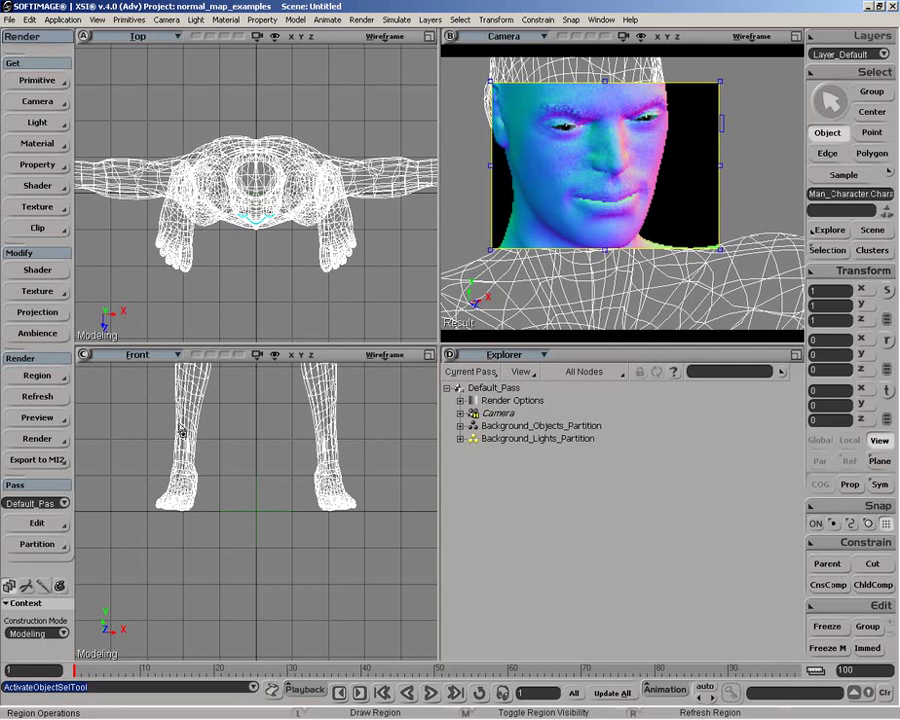
# Create a partition for the character in the default pass and name it Rendermap
pyautogui.click(50, 544)
pyautogui.click(140, 551)
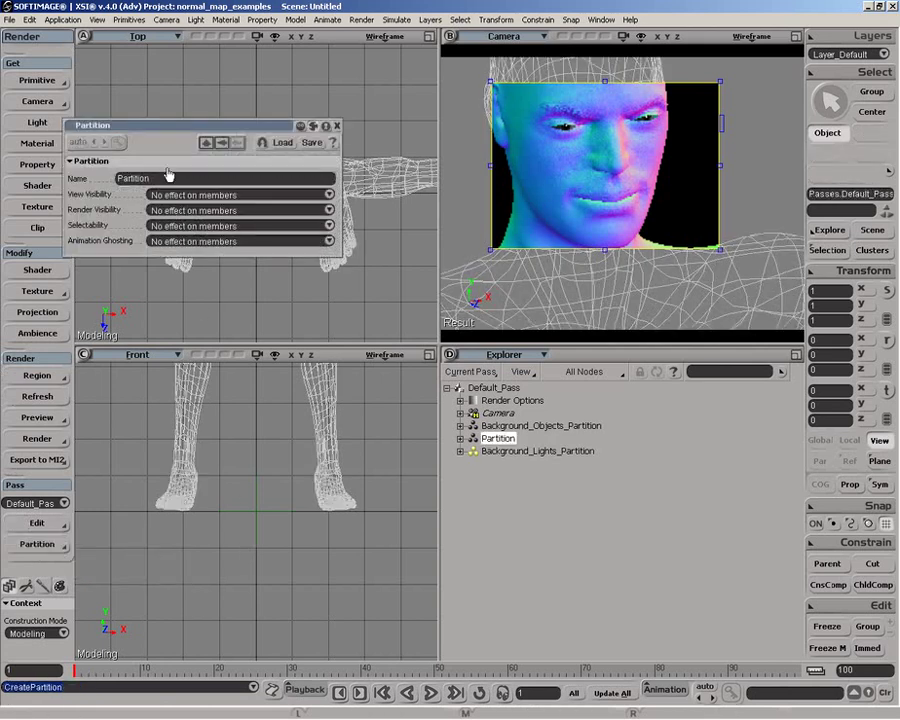
pyautogui.press('BackSpace')
pyautogui.press('Return')
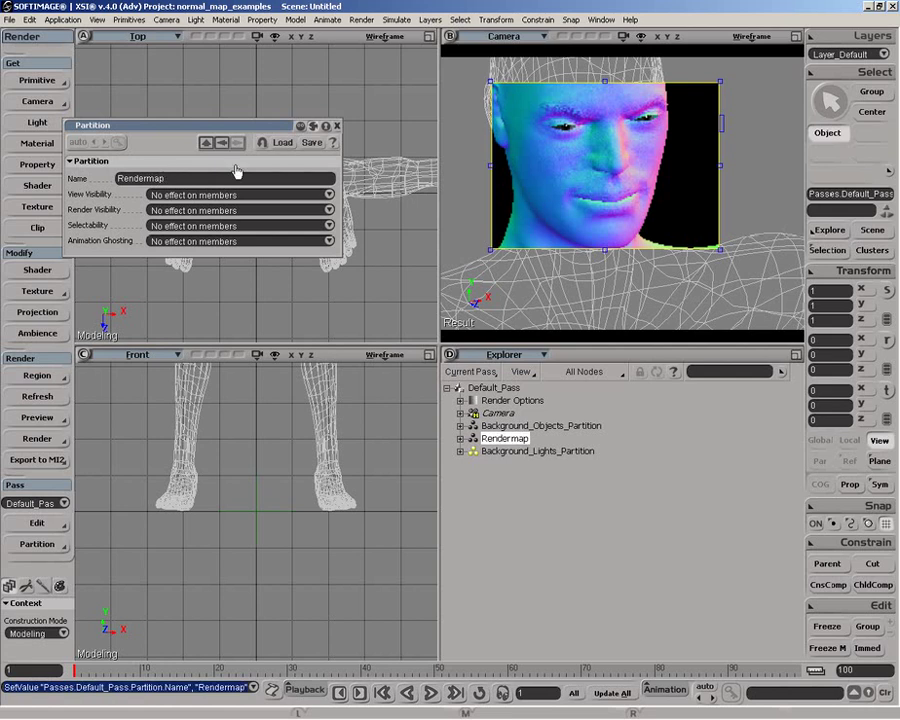
pyautogui.click(337, 126)
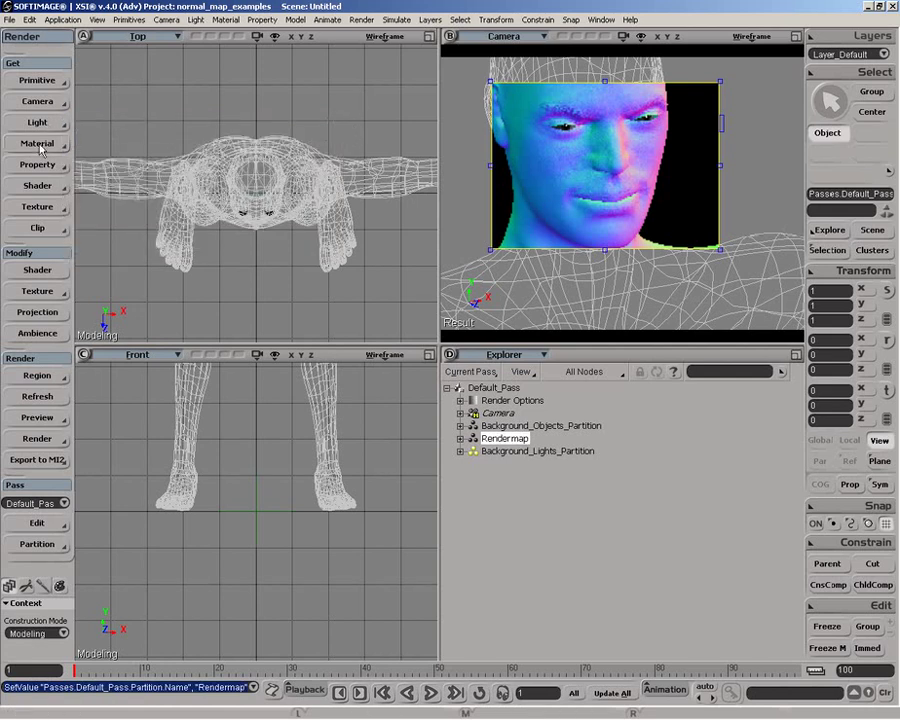
# Add a Render Map property to the Rendermap partition with output file RenderMap_character_normal_with_bump.pic in Render_Pictures
pyautogui.click(40, 165)
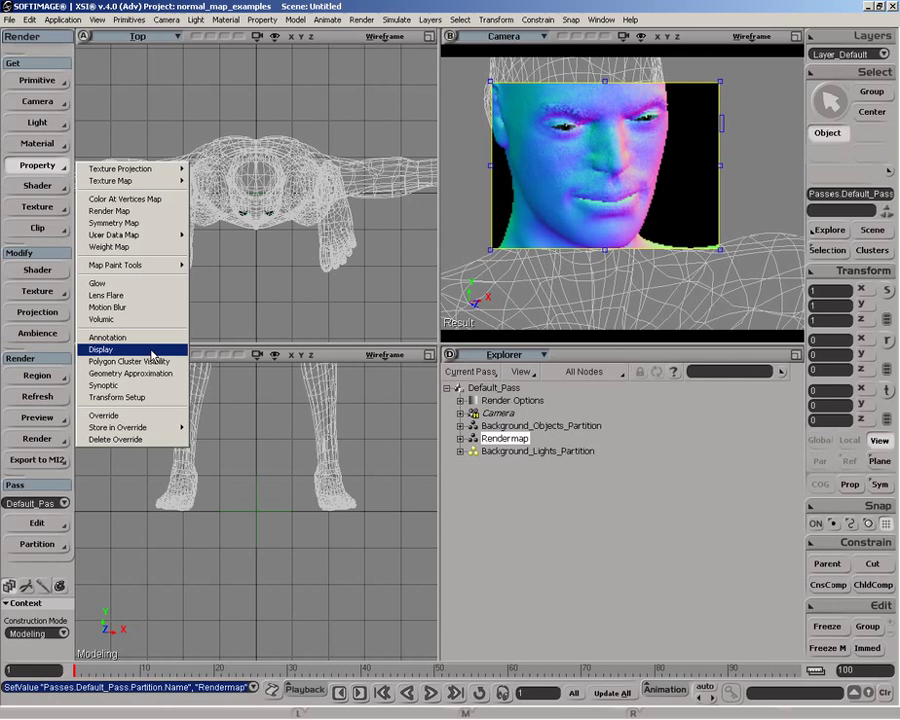
pyautogui.click(165, 211)
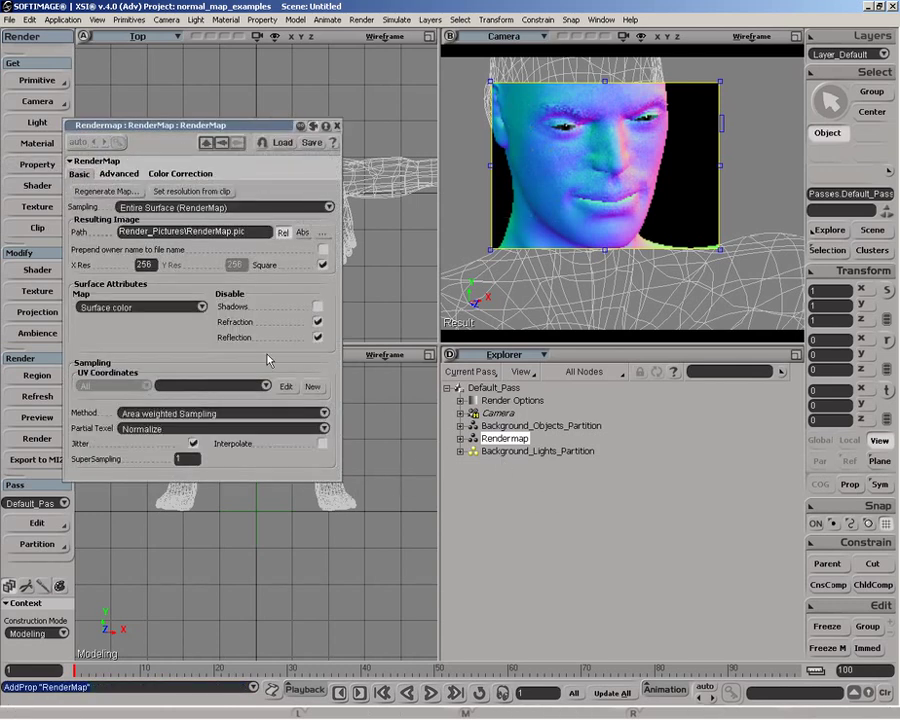
pyautogui.click(232, 231)
pyautogui.click(232, 231)
pyautogui.write('_character_no')
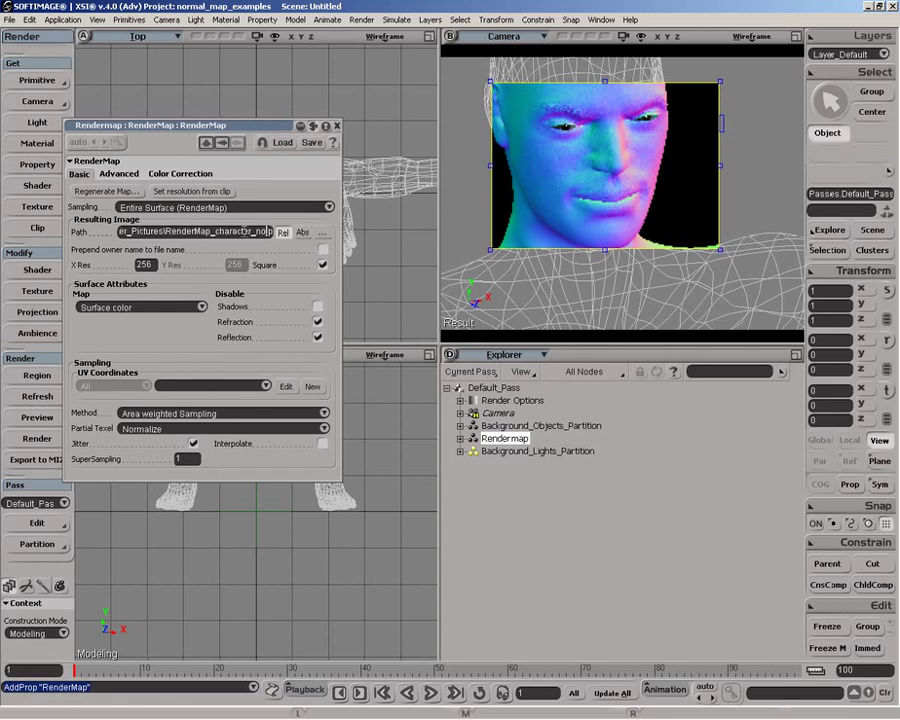
pyautogui.write('rmal_w')
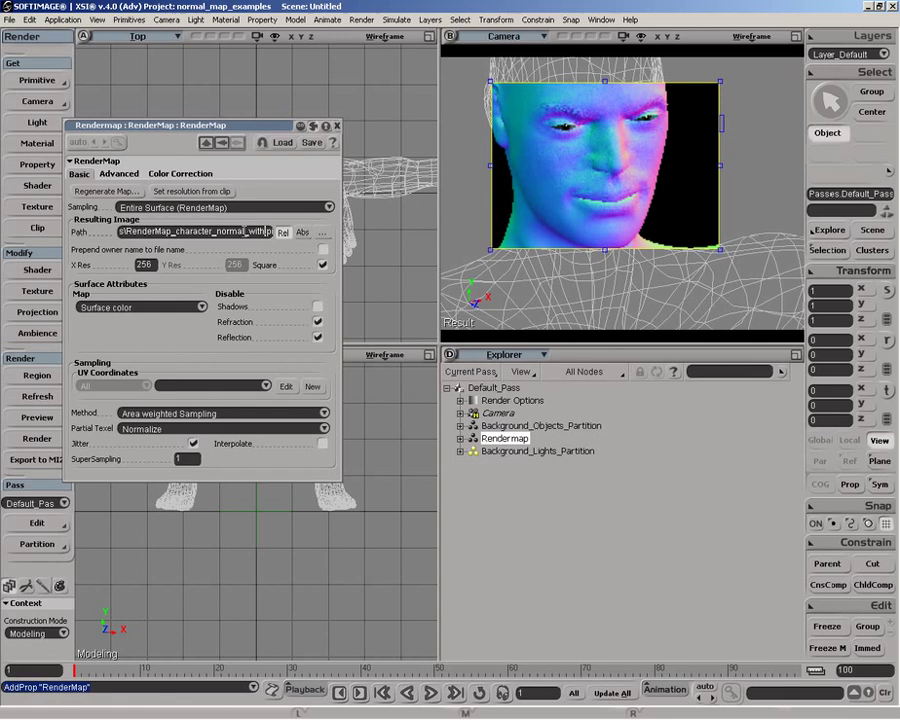
pyautogui.write('ith_bump')
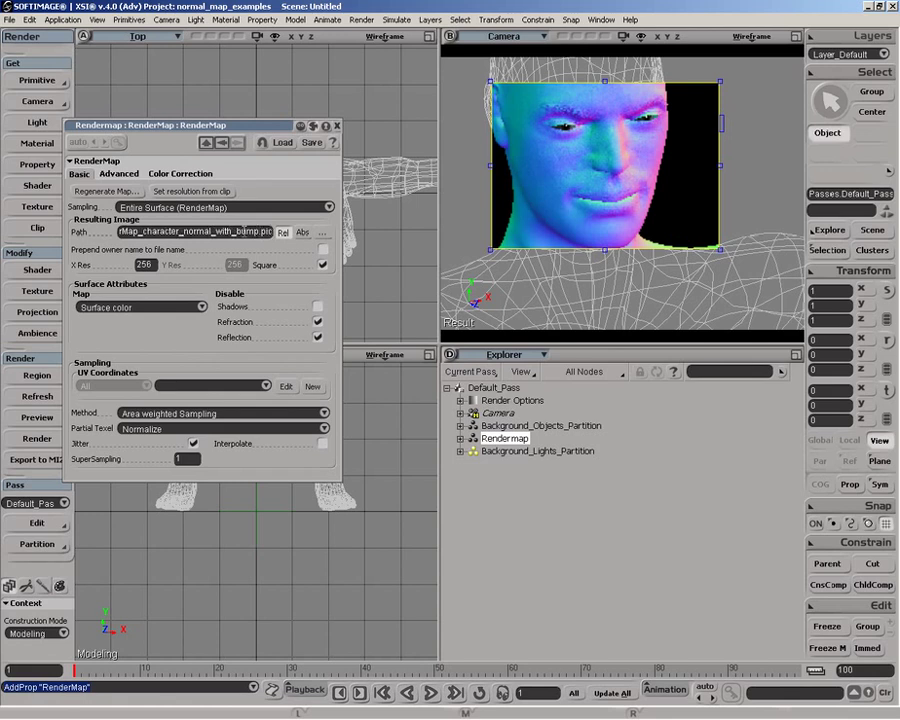
pyautogui.press('Tab')
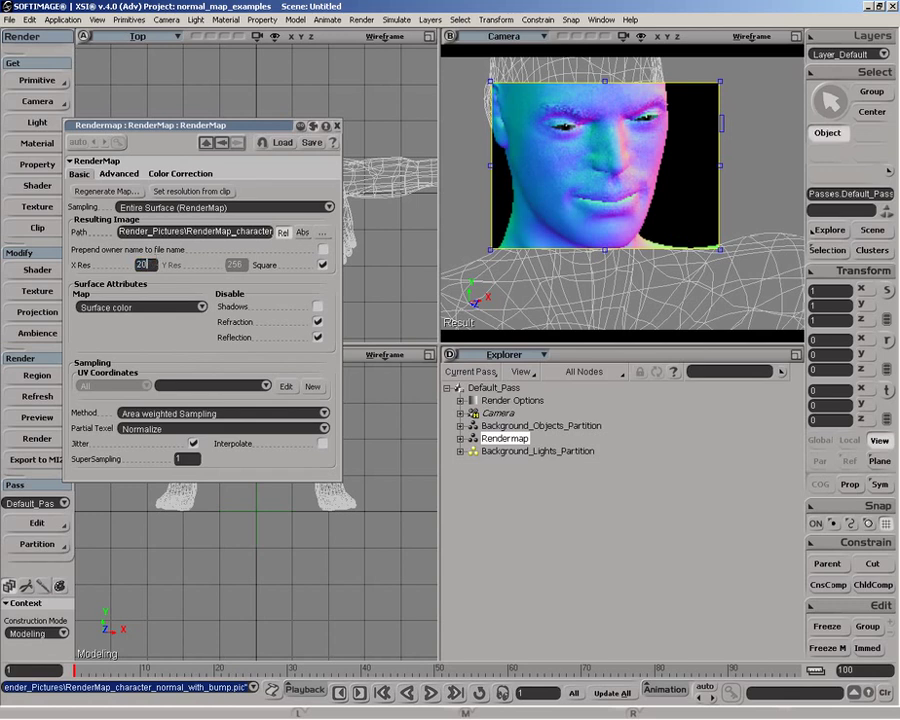
# Set the render map's X resolution to 2048 and use Texture_Projection1 as its UV coordinates
pyautogui.write('2048')
pyautogui.press('Return')
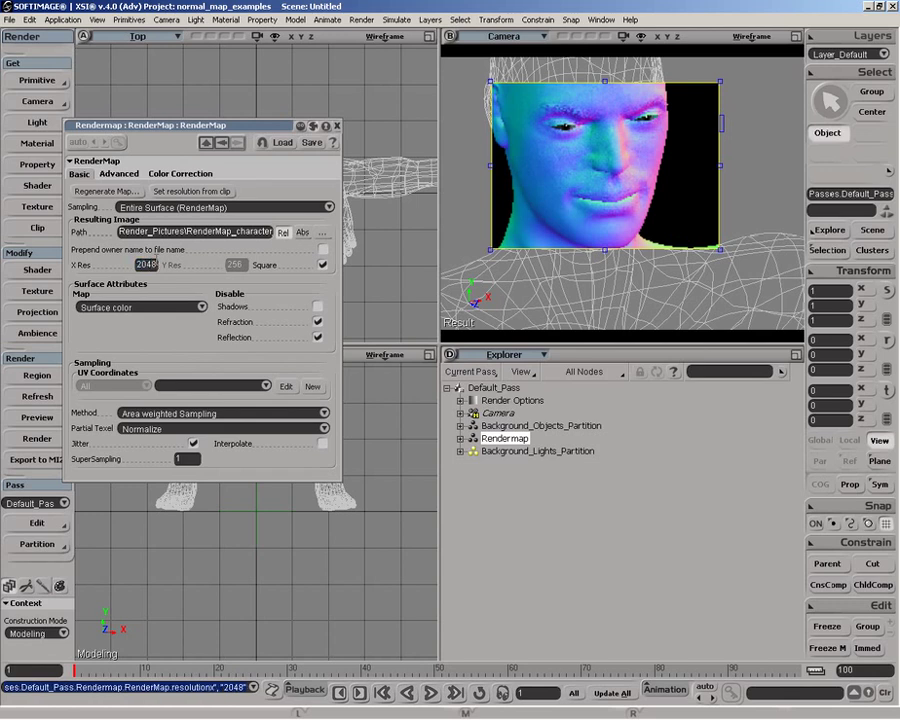
pyautogui.click(265, 385)
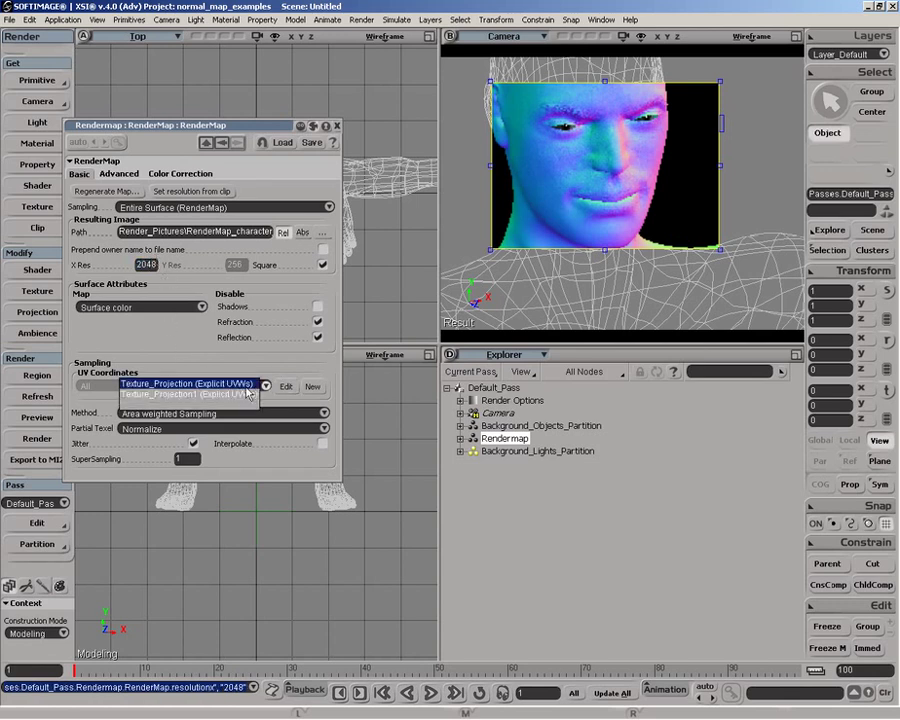
pyautogui.click(246, 395)
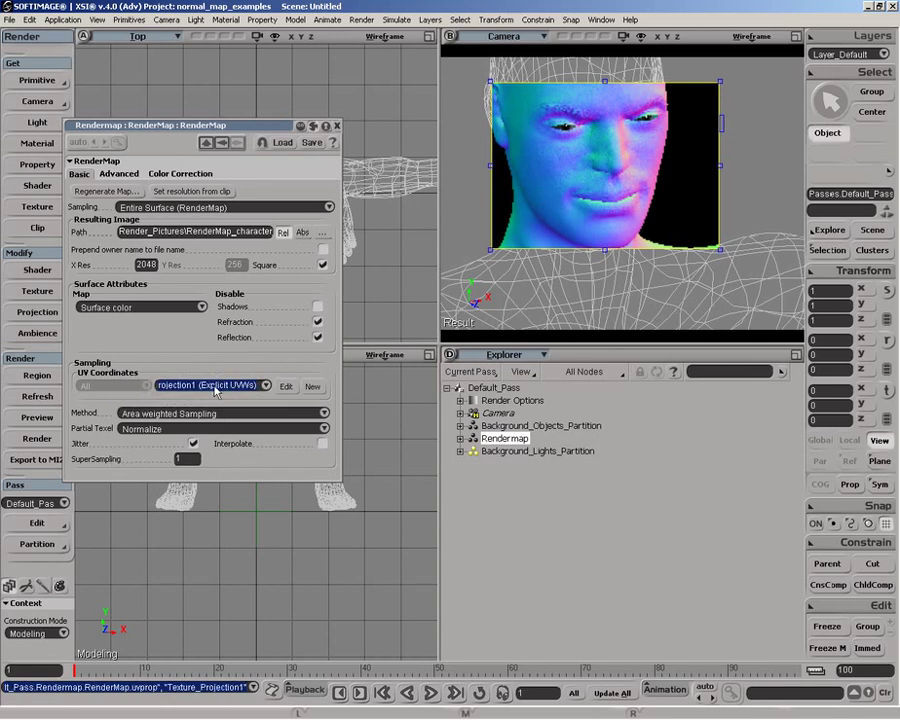
# Check the render map's advanced settings, generate the map and close its property page
pyautogui.click(113, 175)
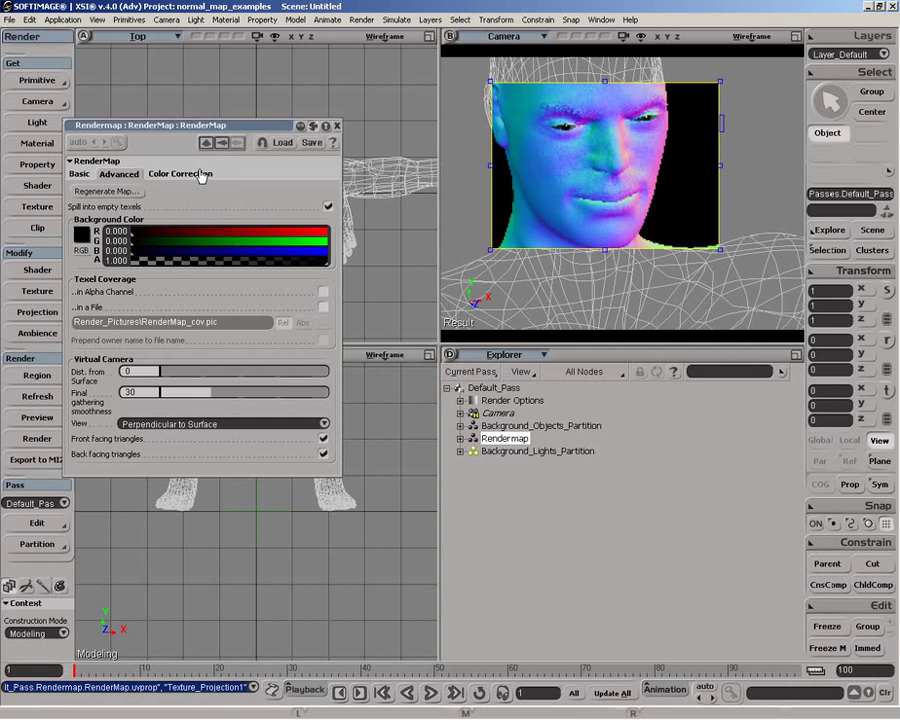
pyautogui.click(80, 174)
pyautogui.click(119, 175)
pyautogui.click(80, 175)
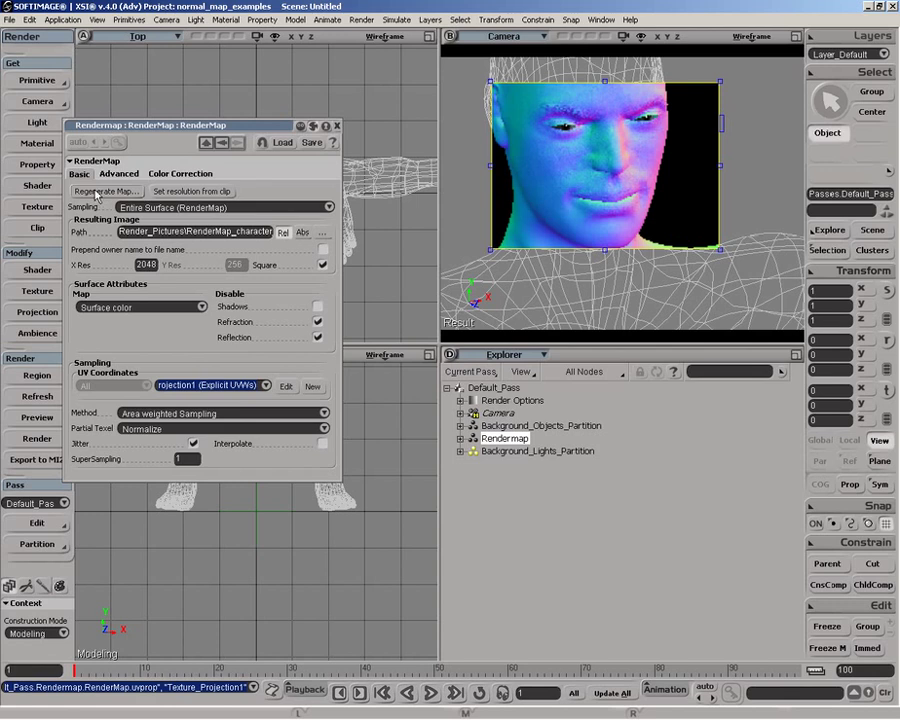
pyautogui.click(97, 191)
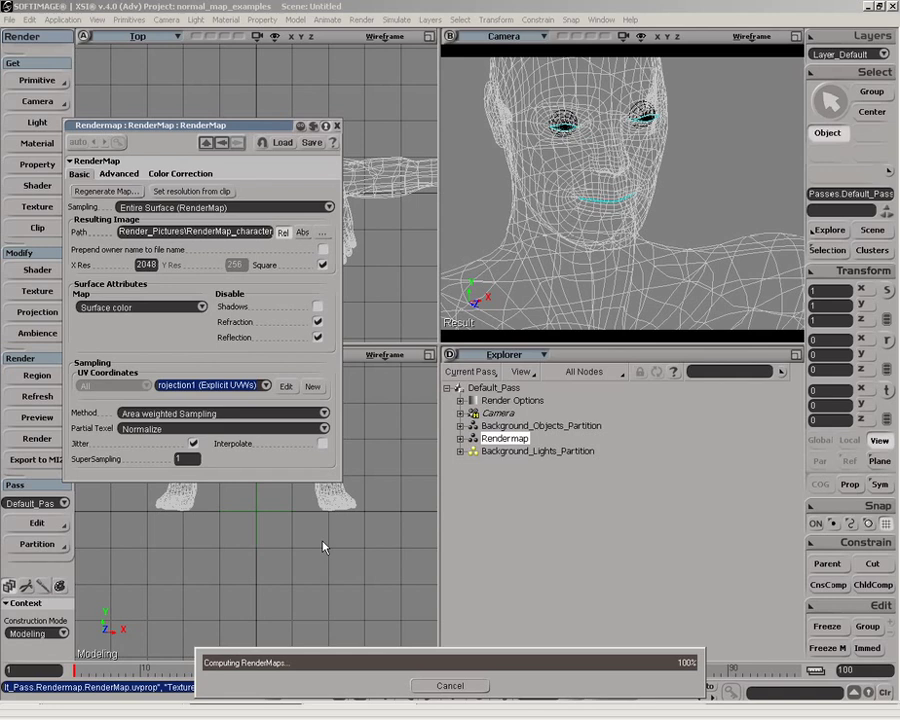
pyautogui.click(337, 126)
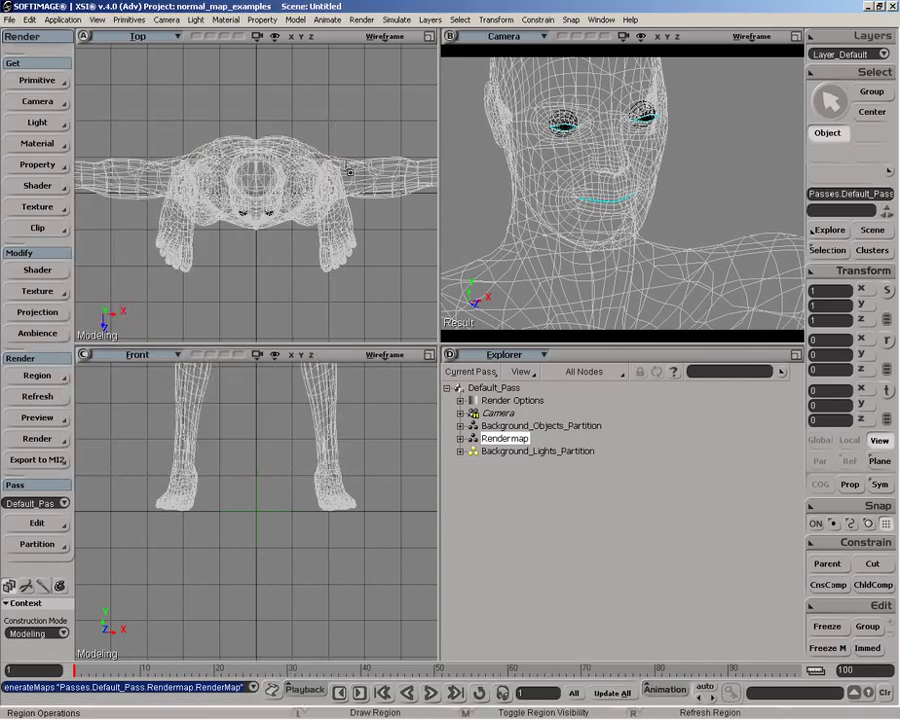